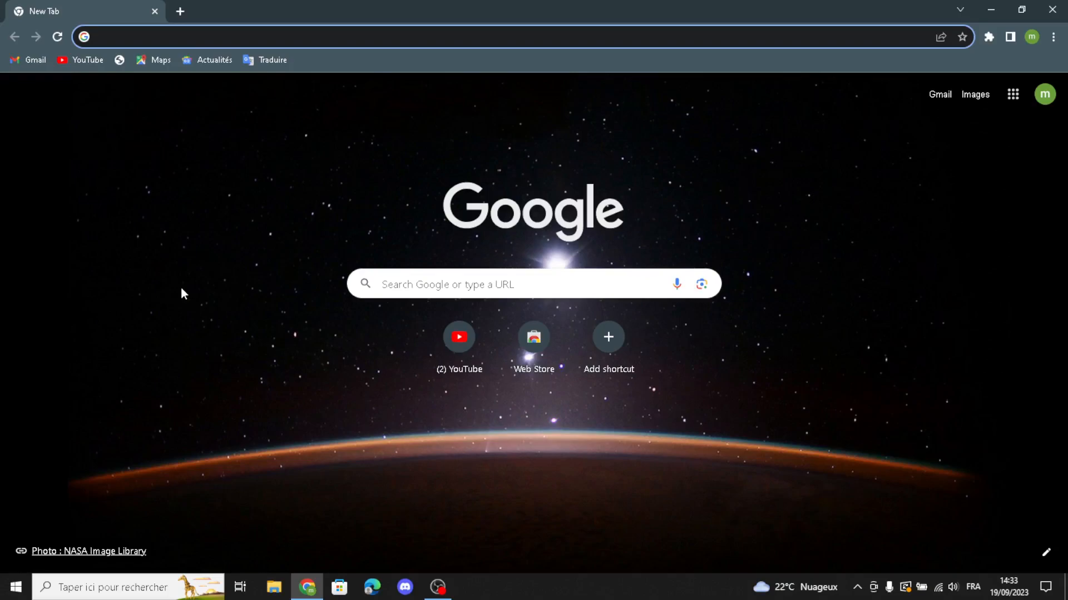
Search the web for shopify and open the official Shopify website
{"action": "type", "text": "s"}
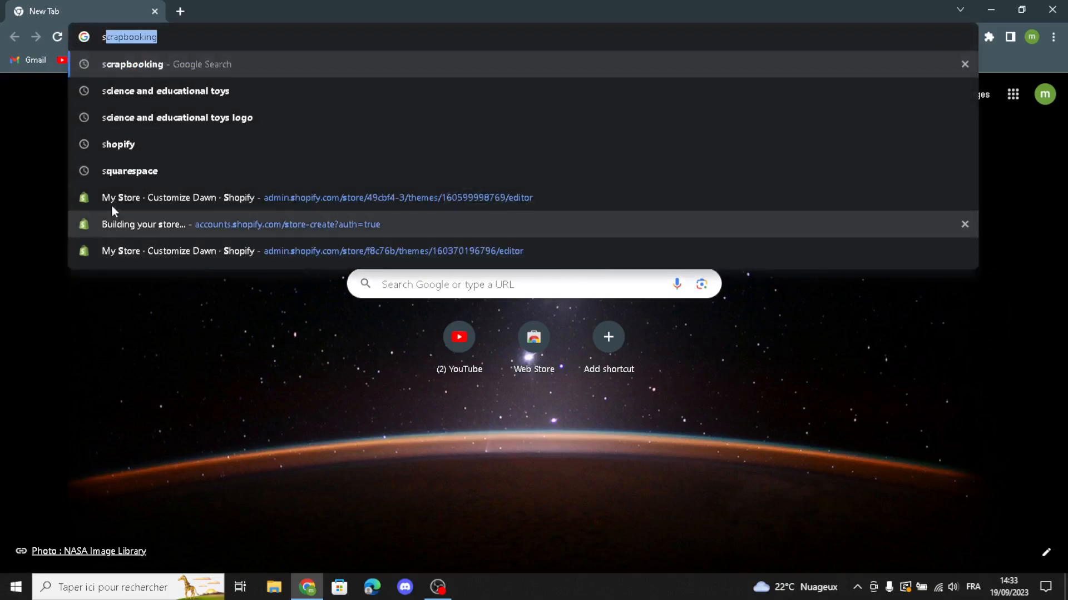
{"action": "left_click", "coordinate": [128, 150]}
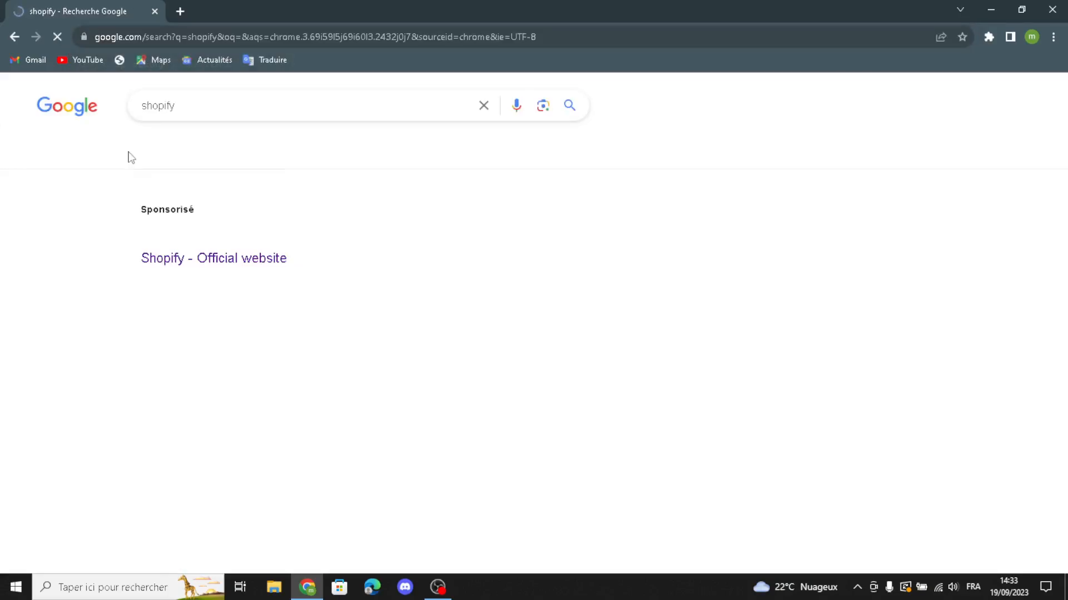
{"action": "left_click", "coordinate": [173, 259]}
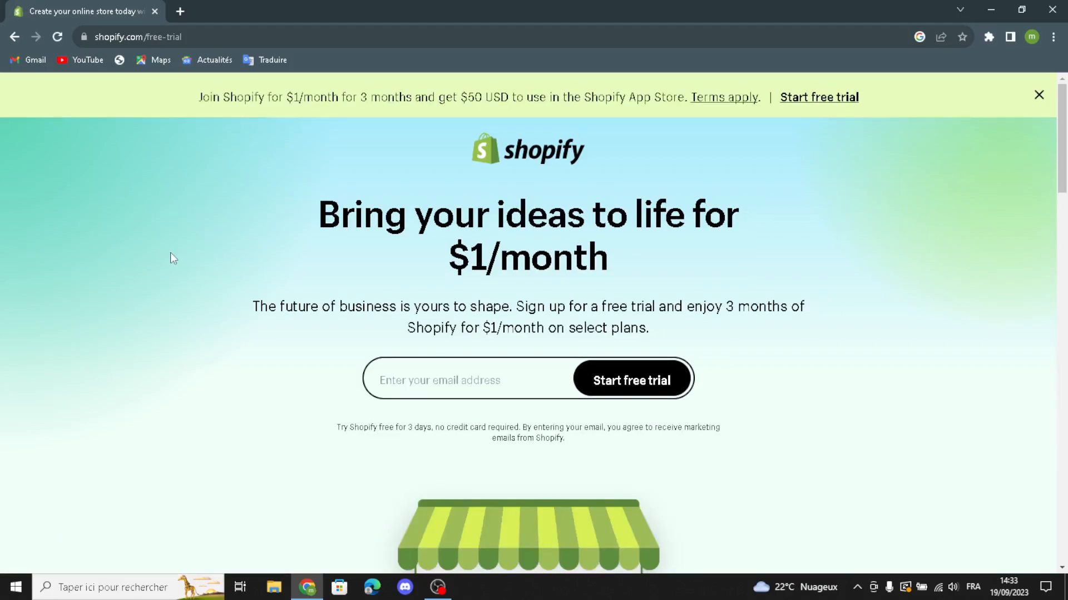
Start a Shopify free trial with the account's e-mail address
{"action": "left_click", "coordinate": [421, 389]}
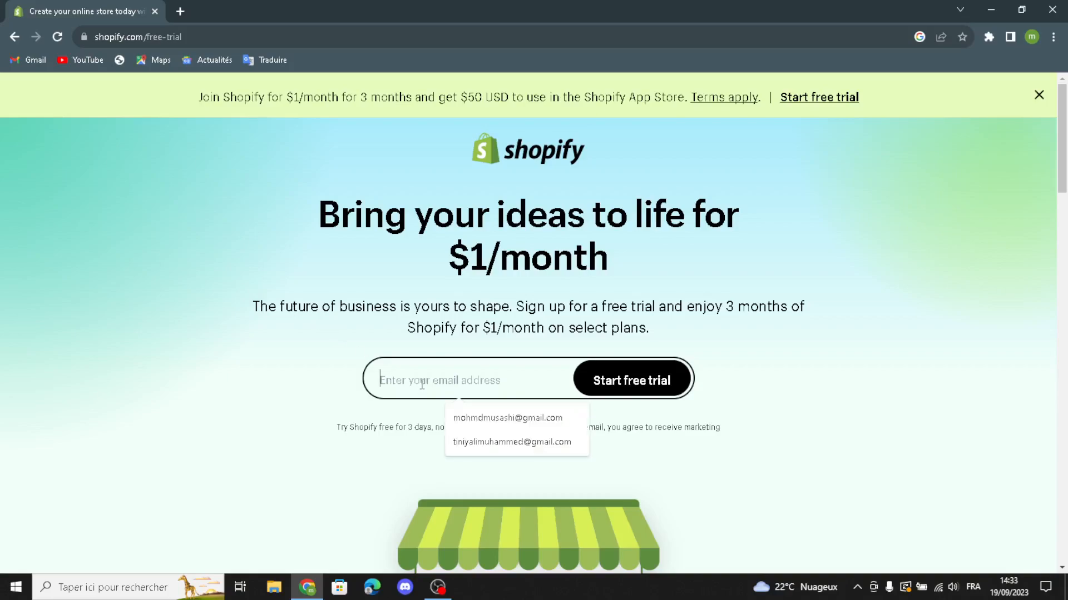
{"action": "left_click", "coordinate": [490, 417]}
{"action": "left_click", "coordinate": [613, 388]}
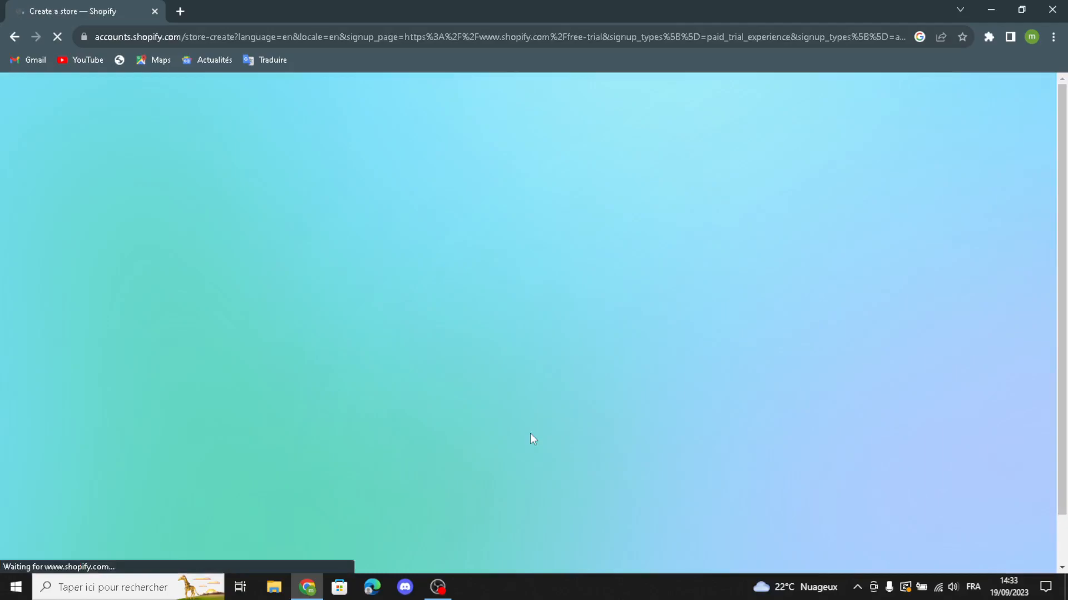
Skip all the onboarding questions and create the store with Morocco as the business location
{"action": "scroll", "coordinate": [536, 431], "scroll_direction": "down", "scroll_amount": 1}
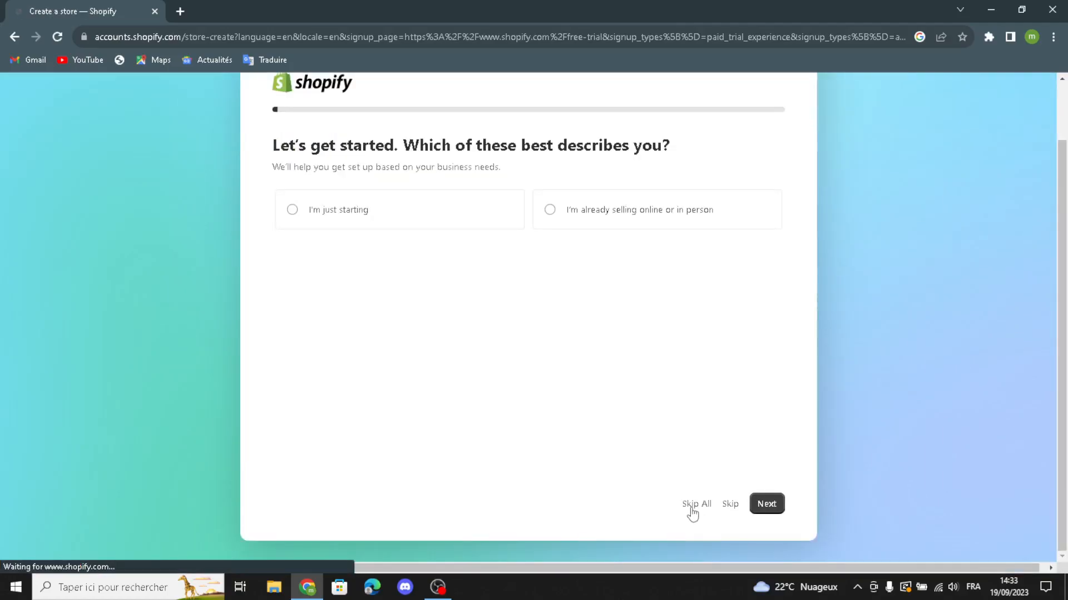
{"action": "left_click", "coordinate": [693, 506]}
{"action": "left_click", "coordinate": [649, 420]}
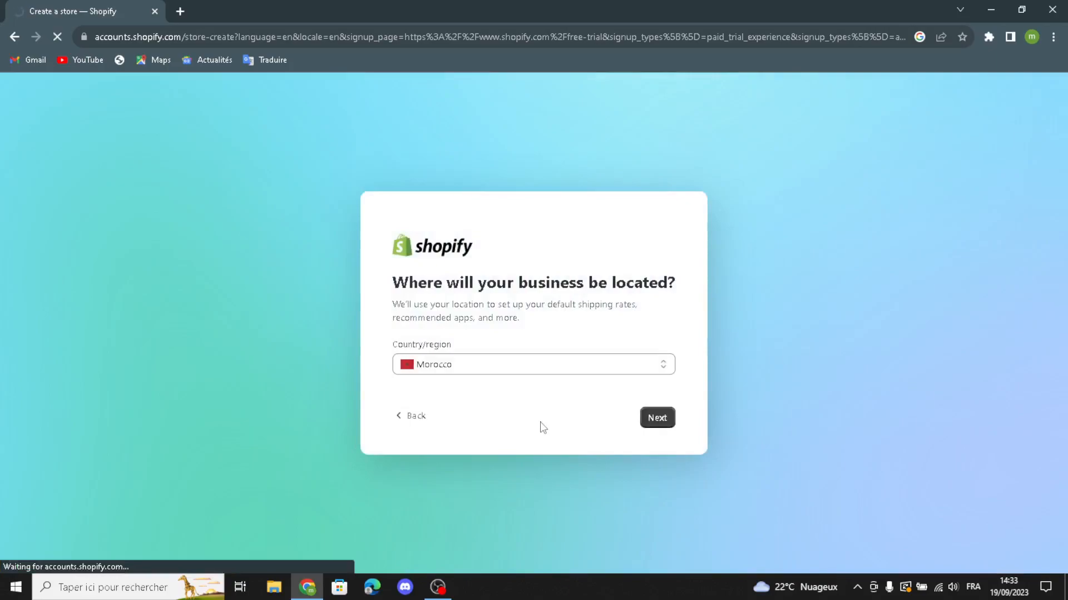
{"action": "left_click", "coordinate": [424, 345]}
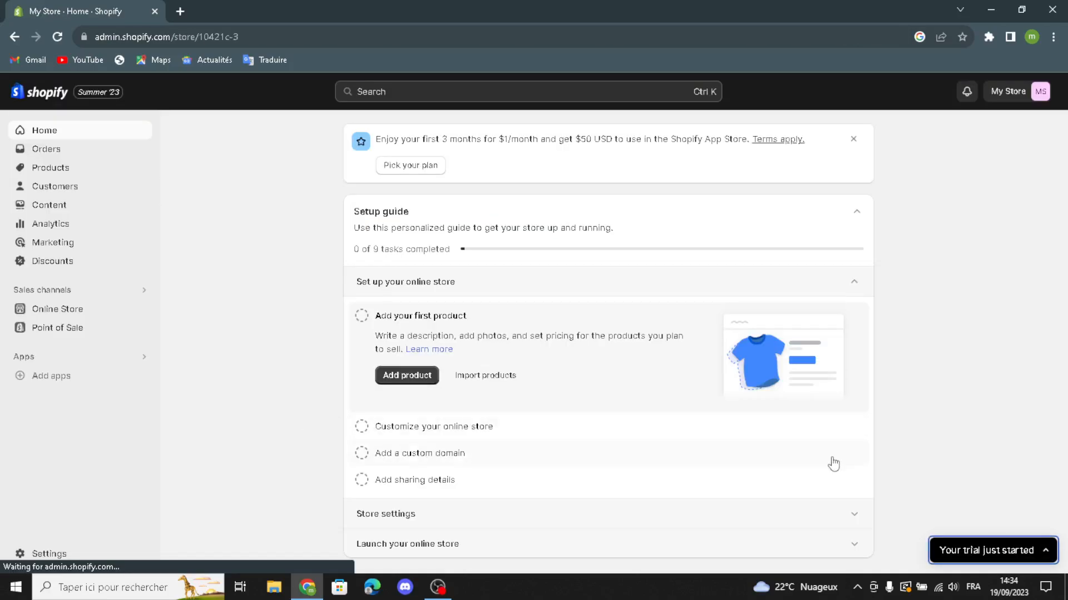
Browse the online store's themes and open the current Dawn theme for customization
{"action": "left_click", "coordinate": [124, 316]}
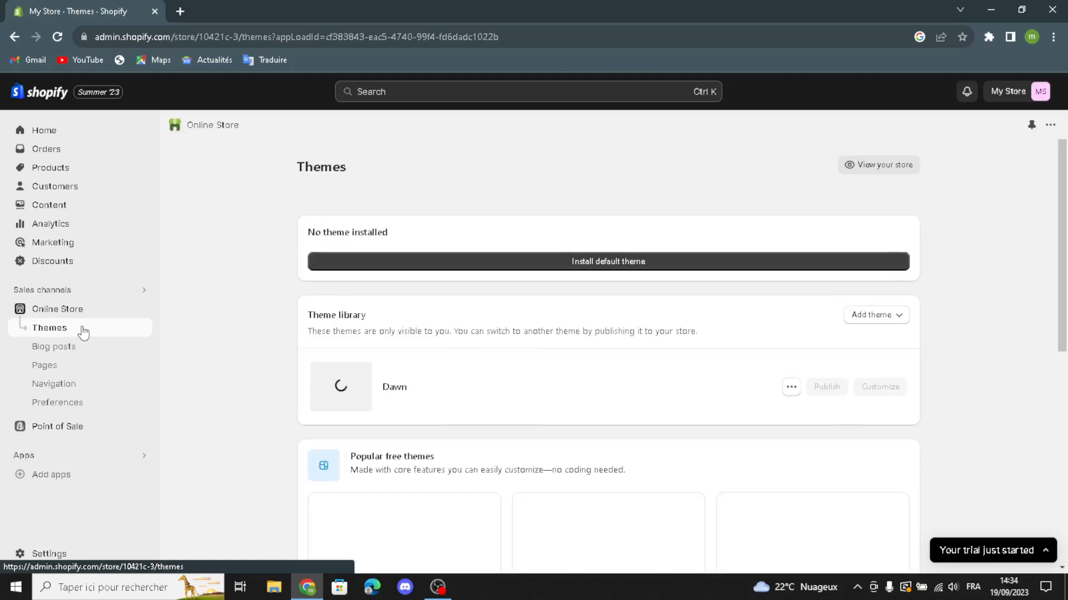
{"action": "left_click", "coordinate": [83, 332]}
{"action": "scroll", "coordinate": [550, 426], "scroll_direction": "down", "scroll_amount": 6}
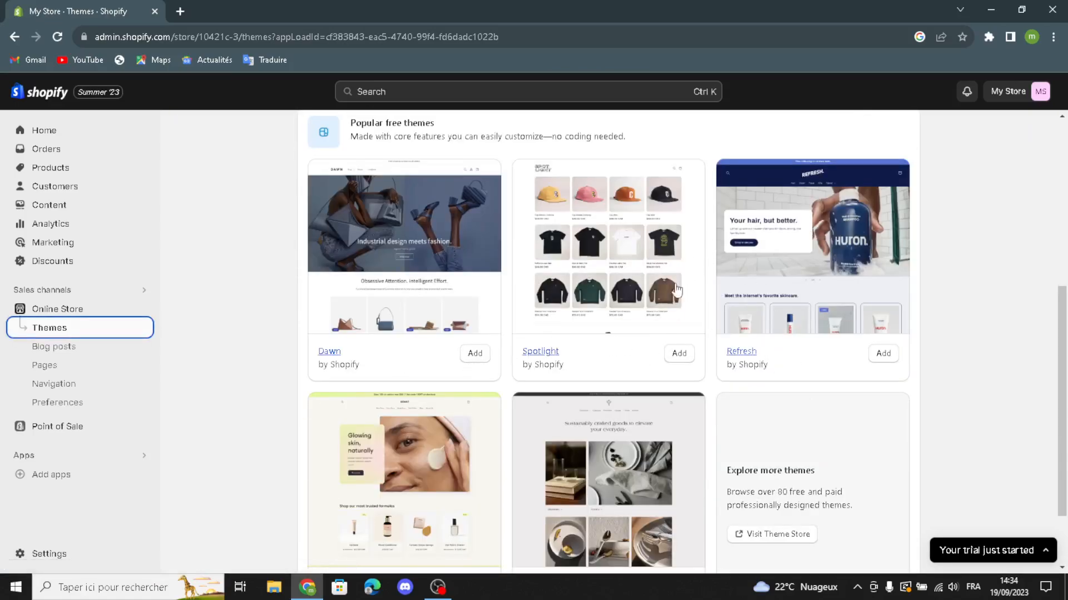
{"action": "scroll", "coordinate": [739, 354], "scroll_direction": "up", "scroll_amount": 2}
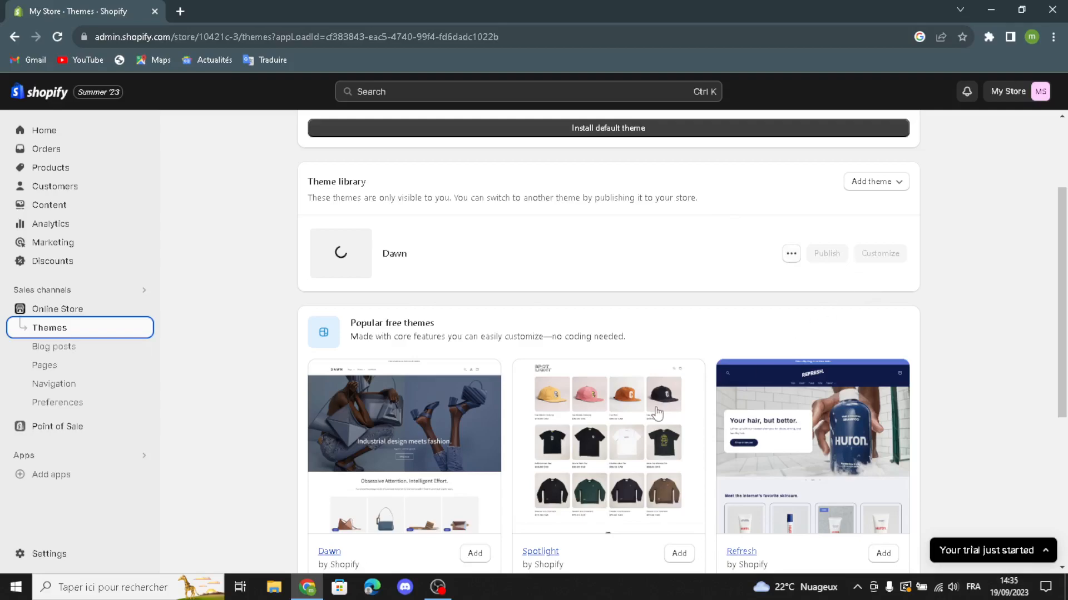
{"action": "scroll", "coordinate": [659, 411], "scroll_direction": "down", "scroll_amount": 2}
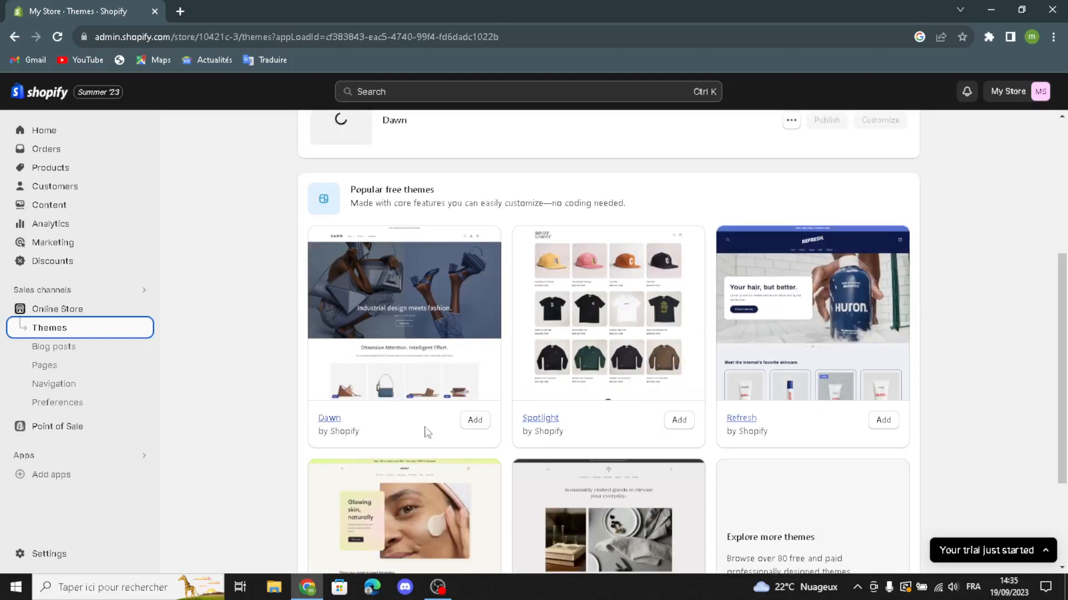
{"action": "scroll", "coordinate": [489, 350], "scroll_direction": "up", "scroll_amount": 5}
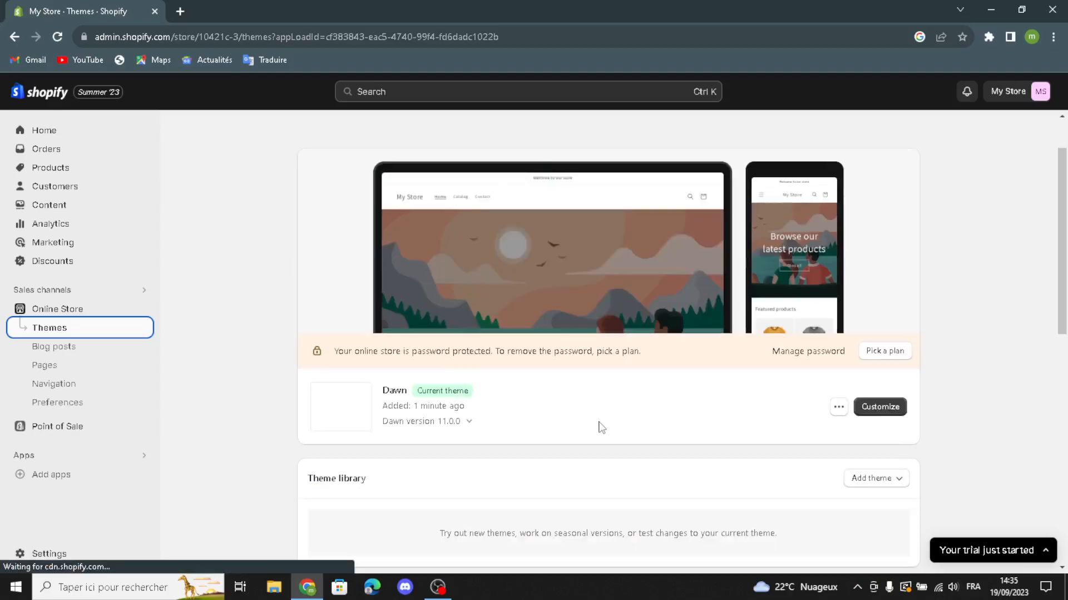
{"action": "scroll", "coordinate": [601, 424], "scroll_direction": "down", "scroll_amount": 1}
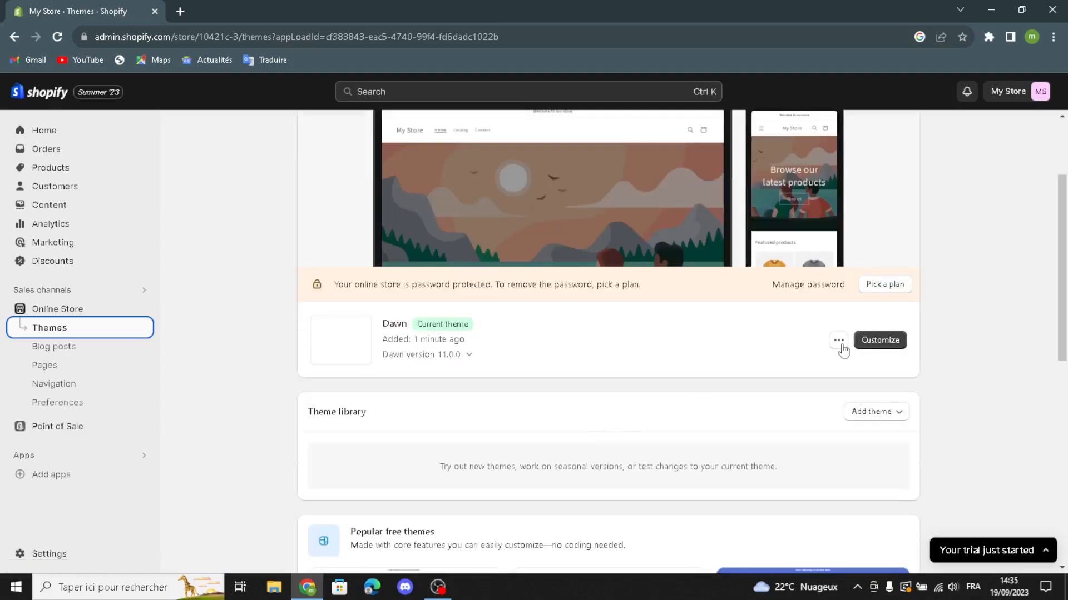
{"action": "left_click", "coordinate": [894, 344]}
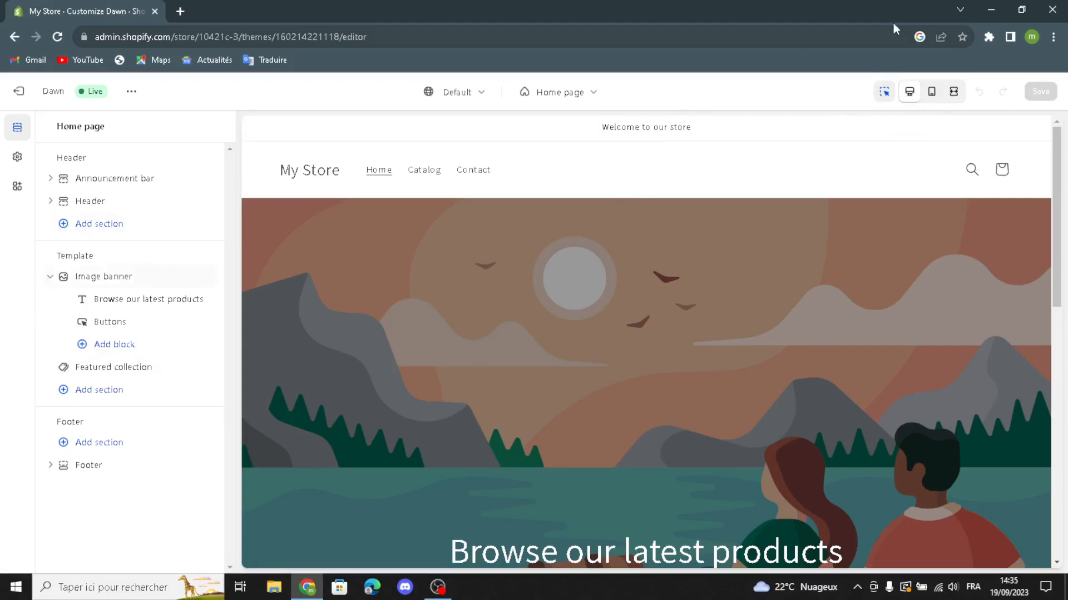
Preview the home page in mobile and full-width layouts, and return to the desktop layout
{"action": "left_click", "coordinate": [929, 92]}
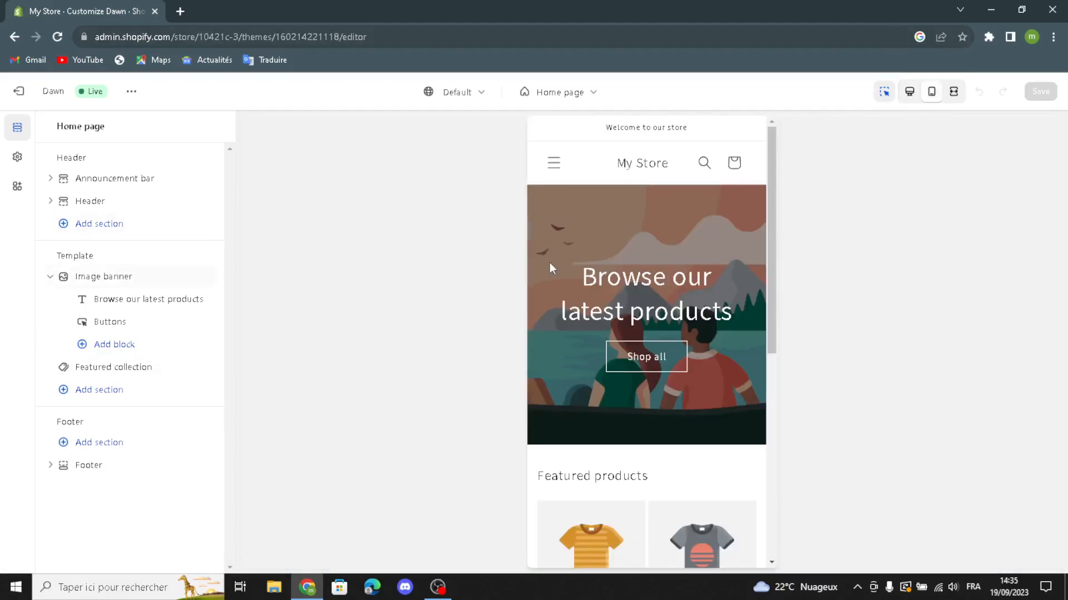
{"action": "left_click", "coordinate": [953, 91]}
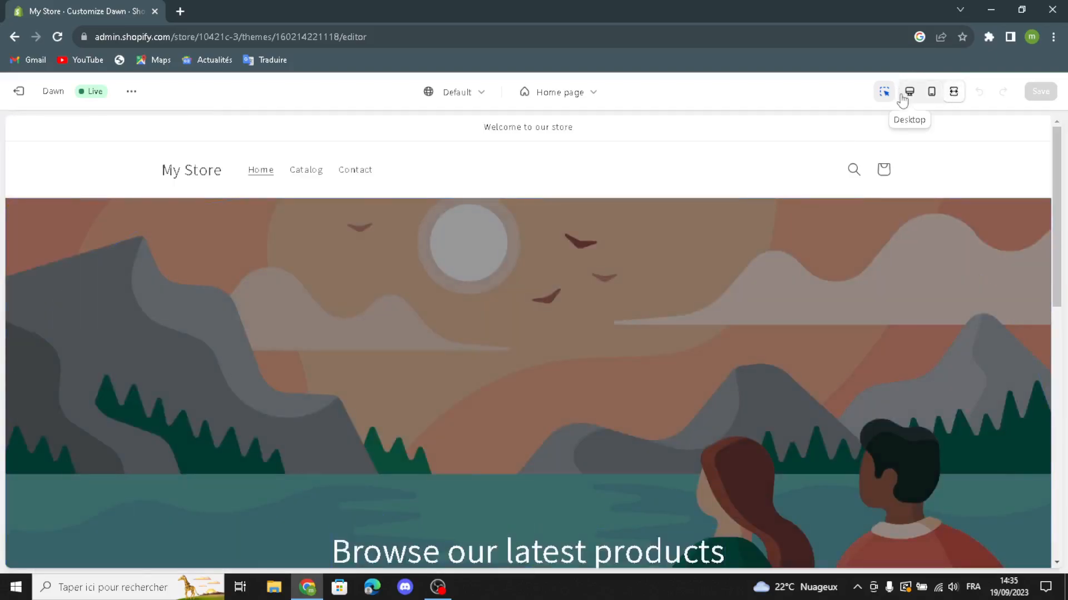
{"action": "left_click", "coordinate": [908, 91]}
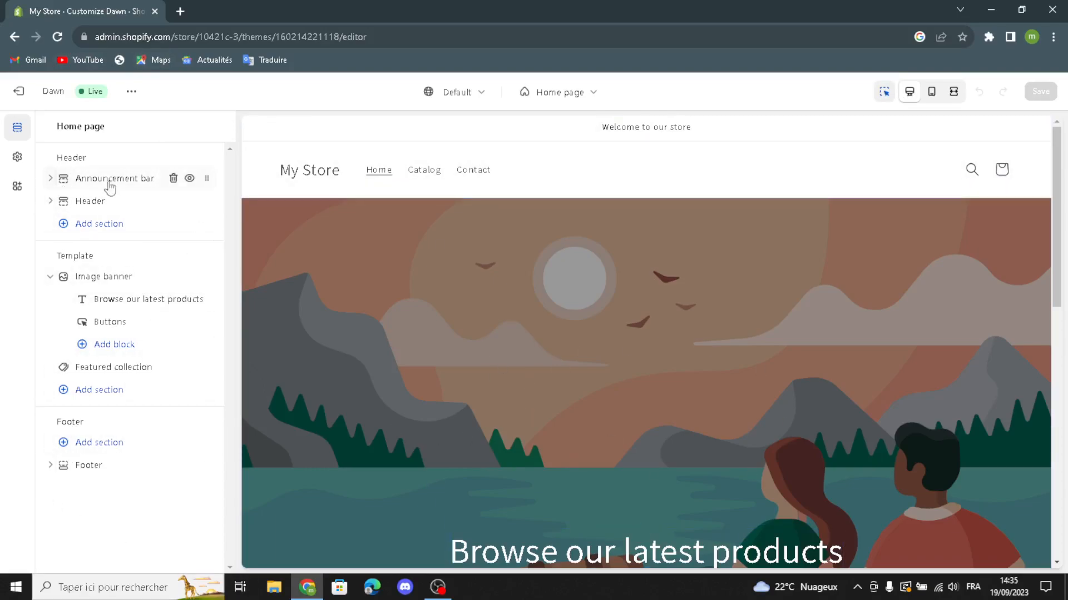
Show social media icons on desktop and auto-rotate announcements in the announcement bar
{"action": "left_click", "coordinate": [85, 176]}
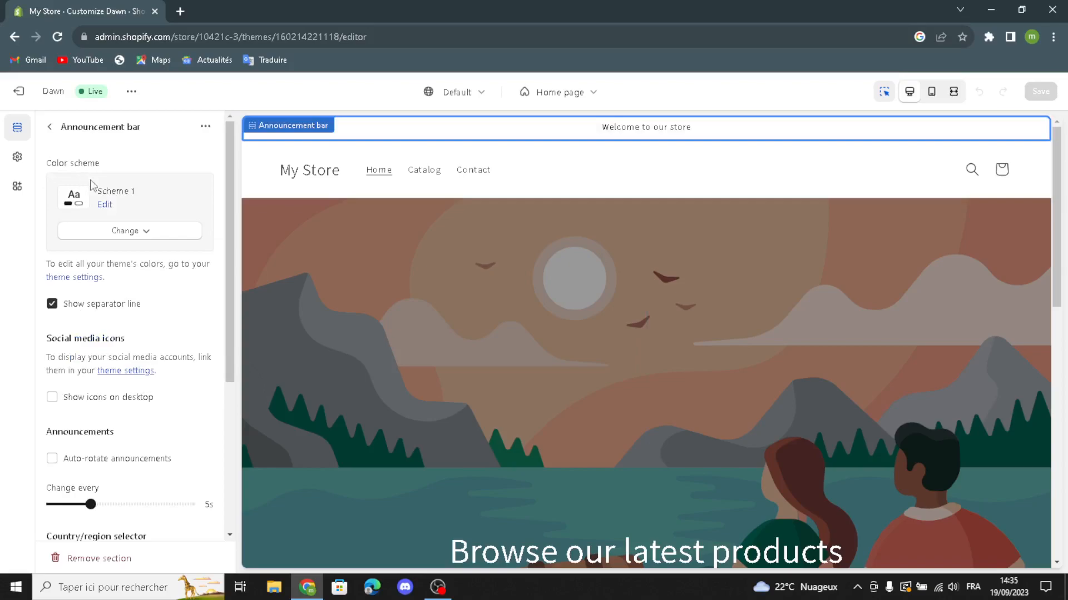
{"action": "left_click", "coordinate": [127, 234]}
{"action": "left_click", "coordinate": [127, 234]}
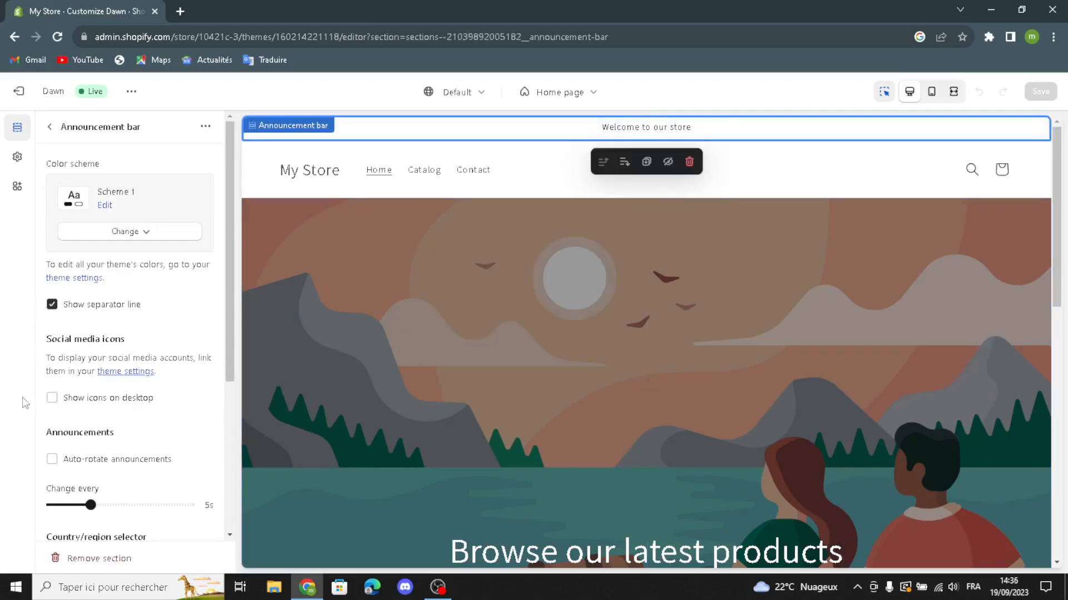
{"action": "left_click", "coordinate": [52, 398]}
{"action": "scroll", "coordinate": [115, 356], "scroll_direction": "down", "scroll_amount": 3}
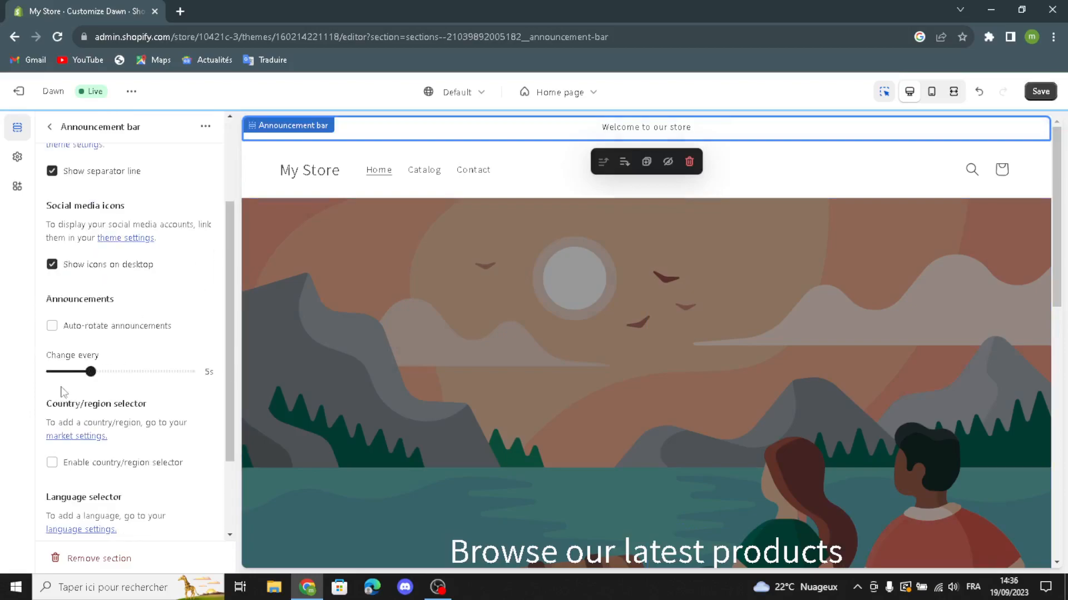
{"action": "left_click", "coordinate": [51, 325]}
{"action": "scroll", "coordinate": [135, 342], "scroll_direction": "down", "scroll_amount": 1}
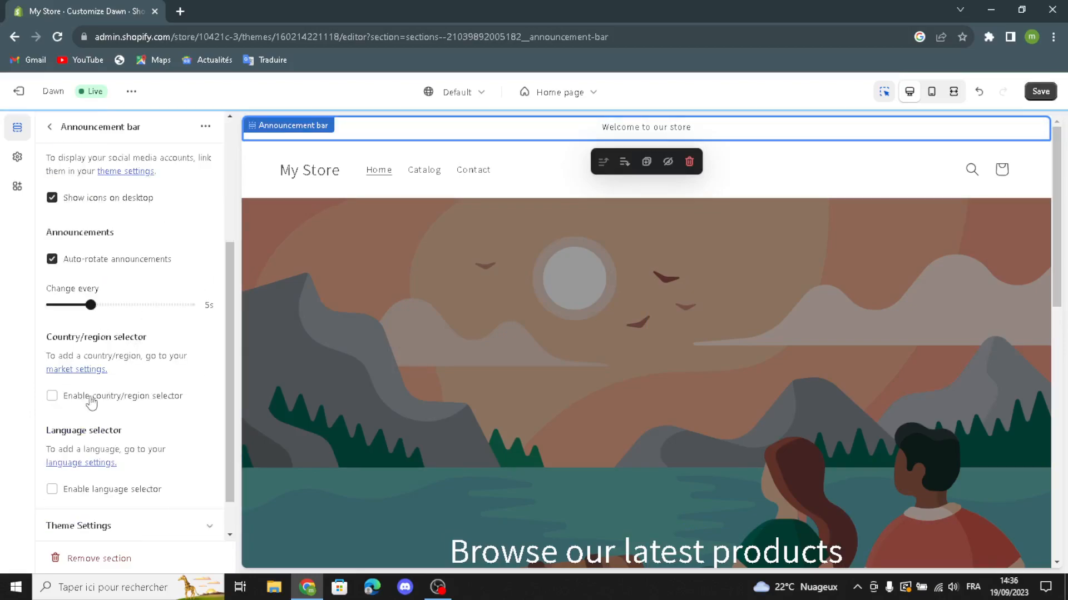
Enable the country/region selector and the language selector in the announcement bar
{"action": "left_click", "coordinate": [52, 396]}
{"action": "left_click", "coordinate": [51, 489]}
{"action": "scroll", "coordinate": [139, 494], "scroll_direction": "down", "scroll_amount": 1}
{"action": "scroll", "coordinate": [146, 305], "scroll_direction": "up", "scroll_amount": 5}
{"action": "left_click", "coordinate": [48, 126]}
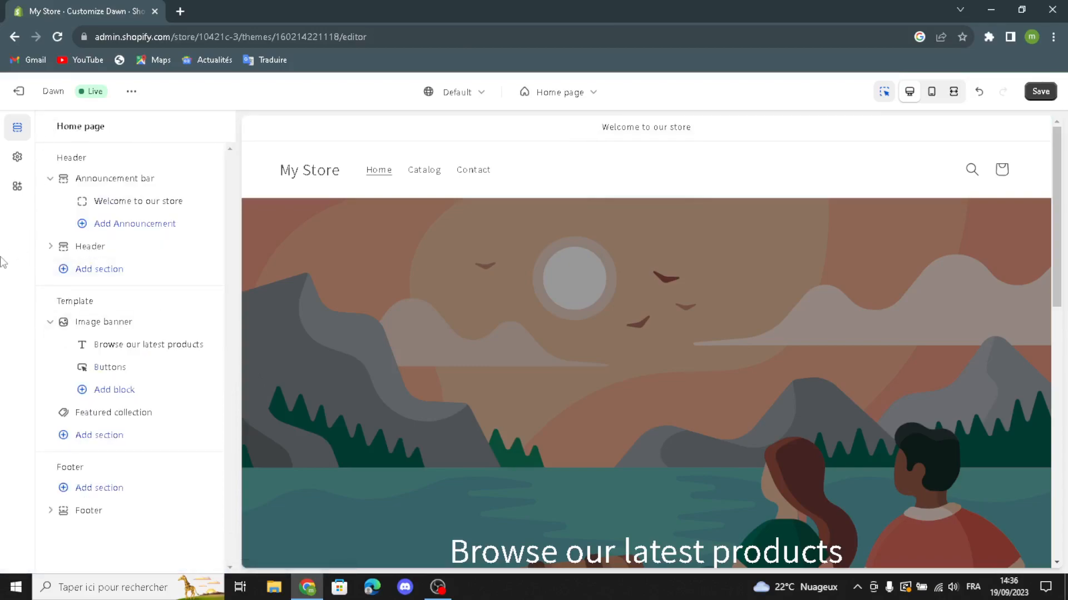
Inspect the text and link options of the "Welcome to our store" announcement
{"action": "left_click", "coordinate": [86, 247]}
{"action": "left_click", "coordinate": [50, 126]}
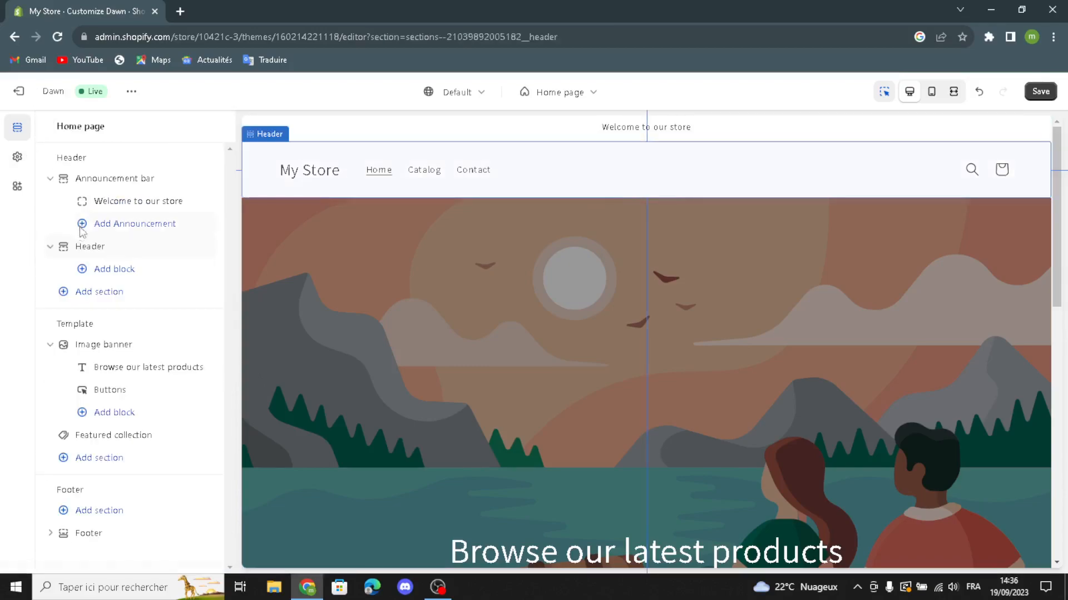
{"action": "left_click", "coordinate": [92, 202]}
{"action": "left_click_drag", "start_coordinate": [132, 184], "coordinate": [162, 179]}
{"action": "left_click", "coordinate": [162, 178]}
{"action": "left_click", "coordinate": [108, 236]}
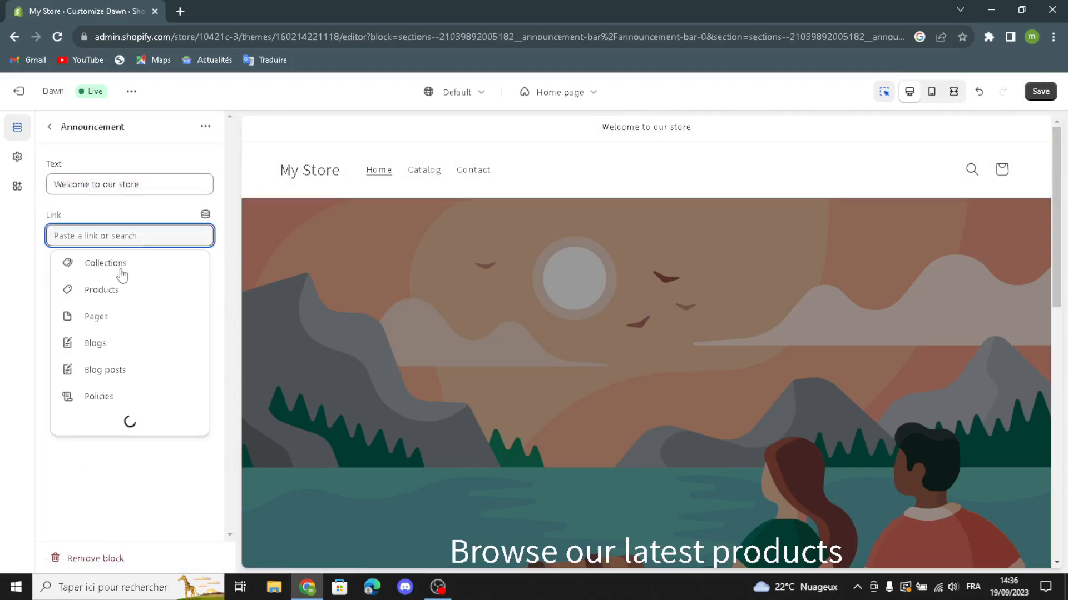
{"action": "left_click", "coordinate": [90, 269]}
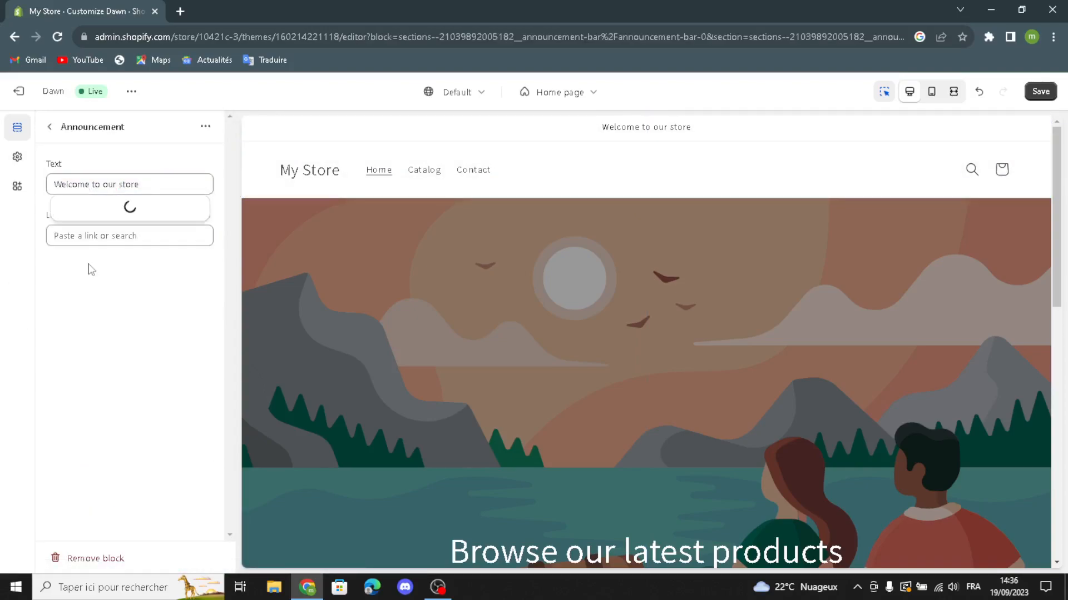
{"action": "left_click", "coordinate": [5, 245]}
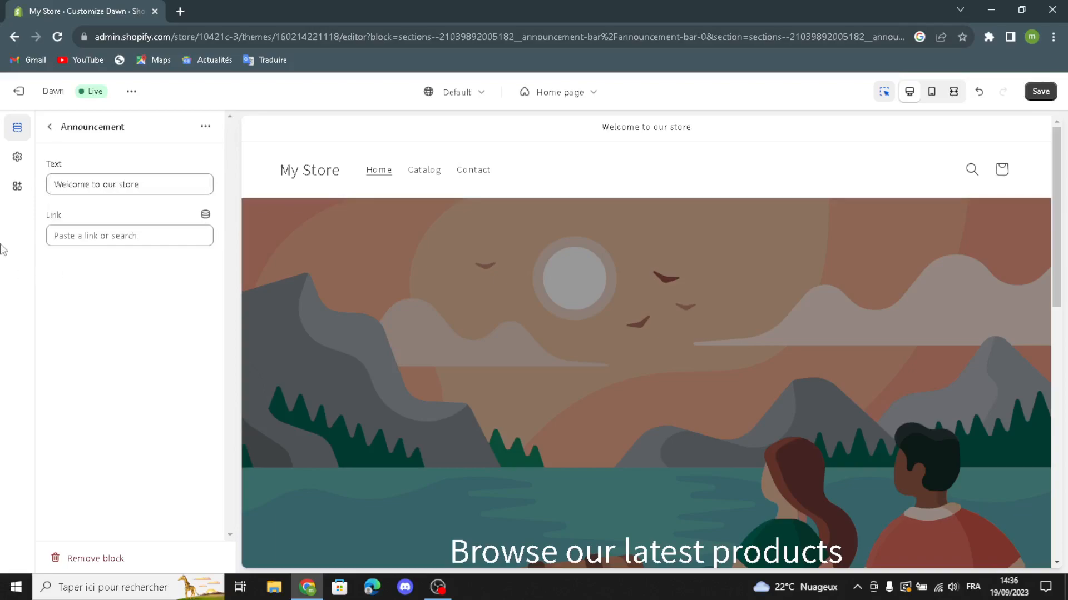
{"action": "left_click", "coordinate": [51, 128]}
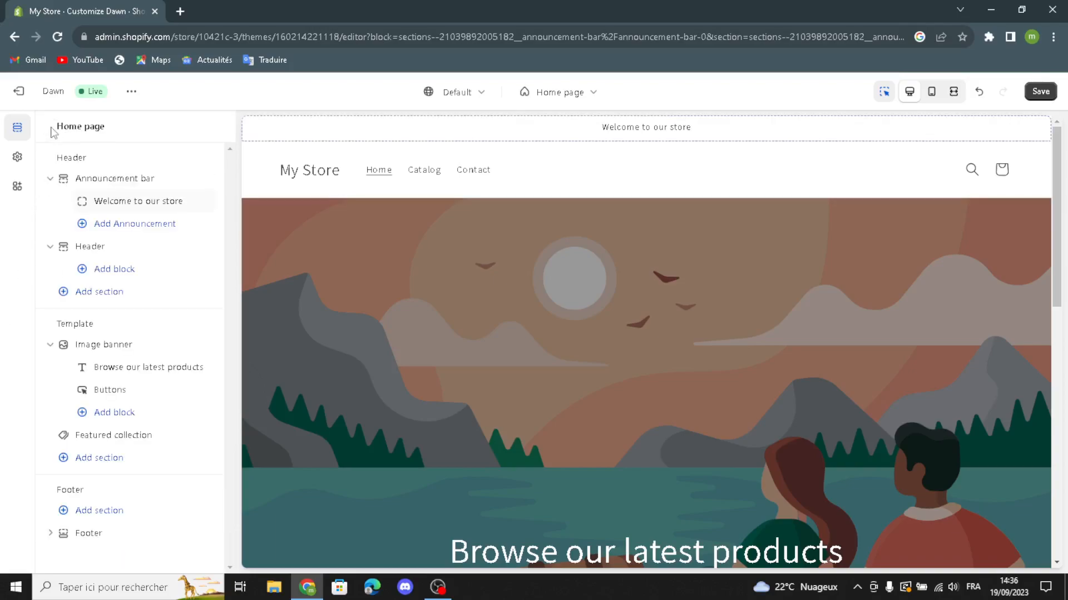
Examine the header's desktop logo position, menu, desktop menu type and sticky header options
{"action": "left_click", "coordinate": [88, 245]}
{"action": "left_click", "coordinate": [88, 187]}
{"action": "left_click", "coordinate": [88, 188]}
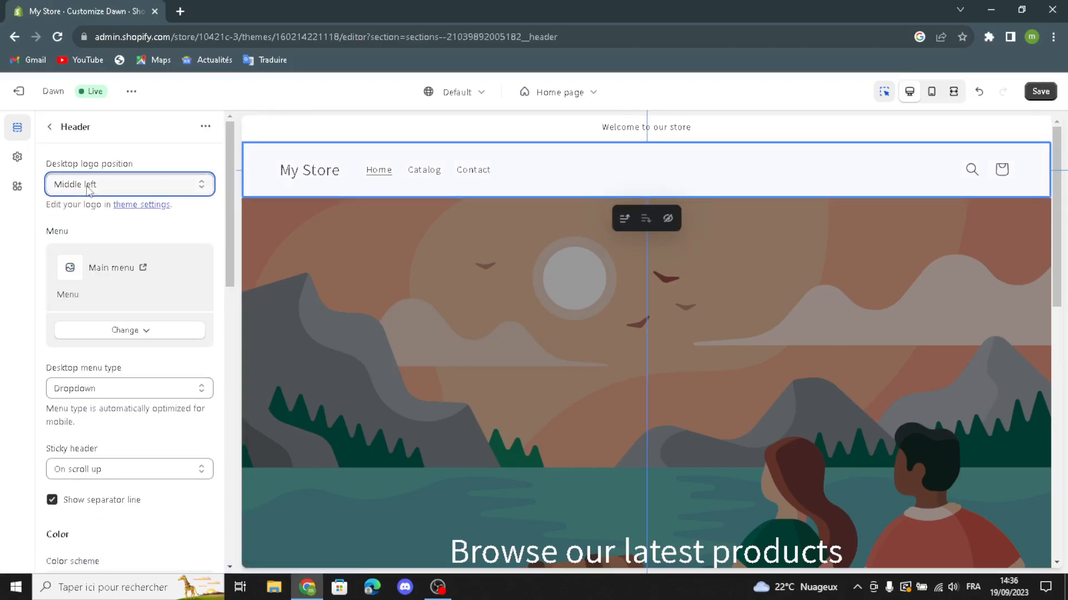
{"action": "left_click", "coordinate": [109, 334]}
{"action": "left_click", "coordinate": [108, 334]}
{"action": "left_click", "coordinate": [106, 333]}
{"action": "left_click", "coordinate": [106, 334]}
{"action": "left_click", "coordinate": [63, 391]}
{"action": "left_click", "coordinate": [63, 392]}
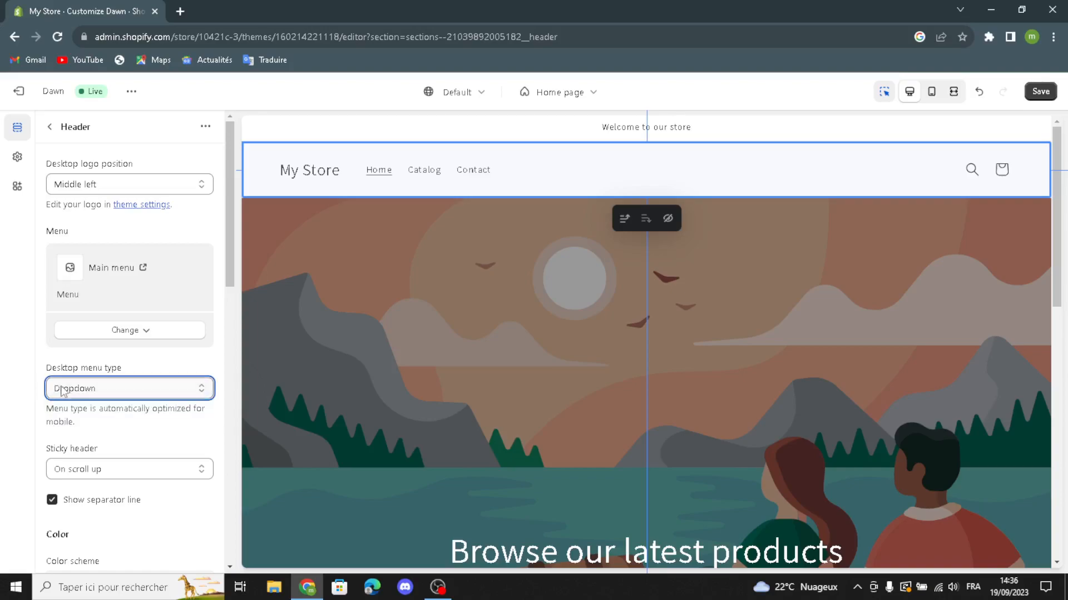
{"action": "left_click", "coordinate": [76, 472]}
{"action": "left_click", "coordinate": [78, 471]}
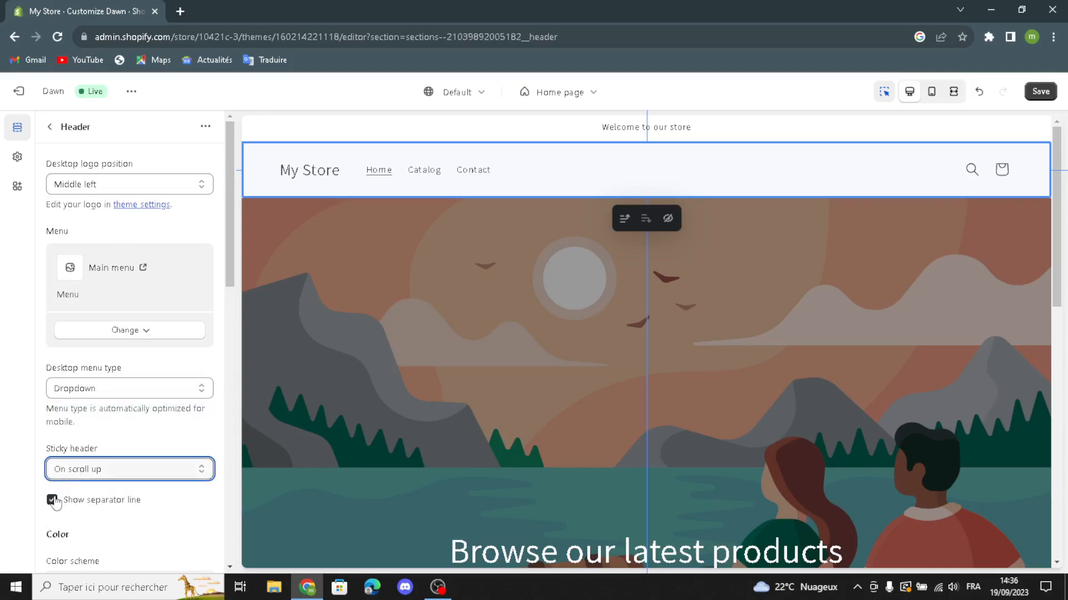
Review the header's color schemes, country and language selectors, mobile layout and spacing settings
{"action": "scroll", "coordinate": [155, 500], "scroll_direction": "down", "scroll_amount": 3}
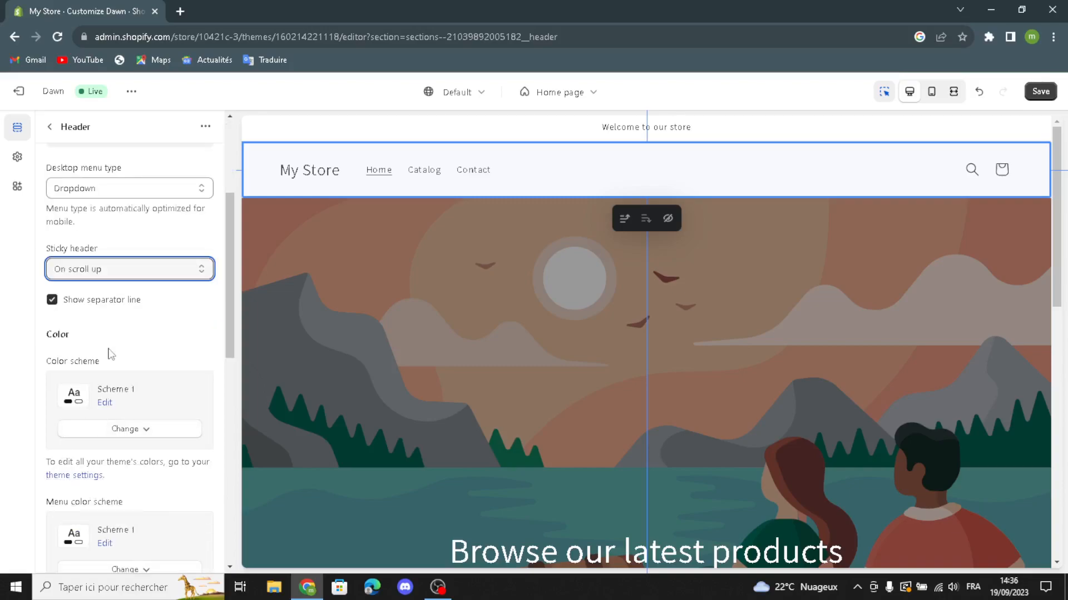
{"action": "scroll", "coordinate": [124, 453], "scroll_direction": "down", "scroll_amount": 3}
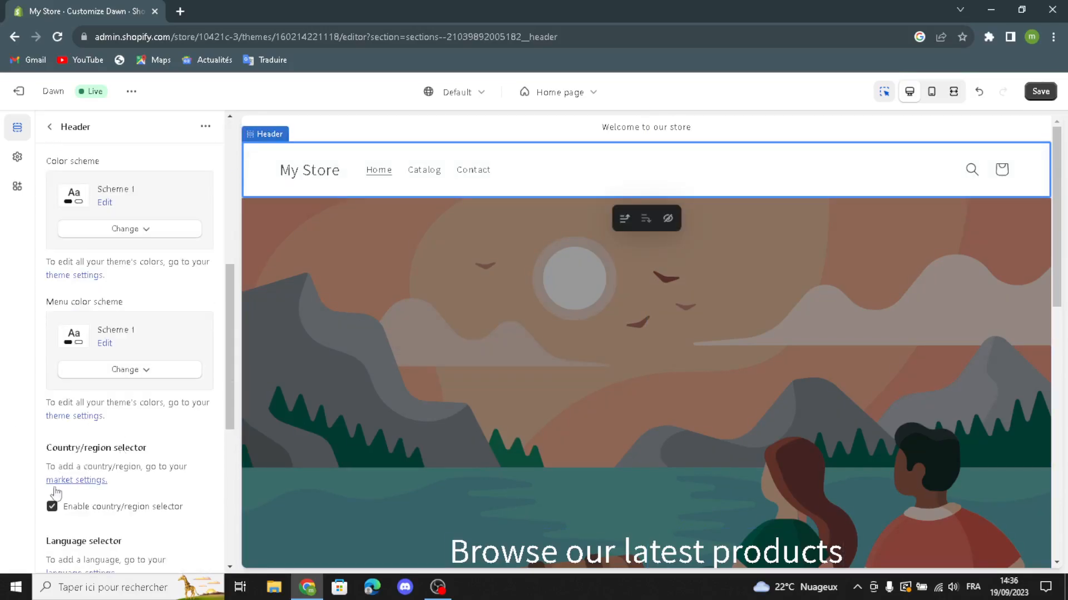
{"action": "scroll", "coordinate": [92, 488], "scroll_direction": "down", "scroll_amount": 2}
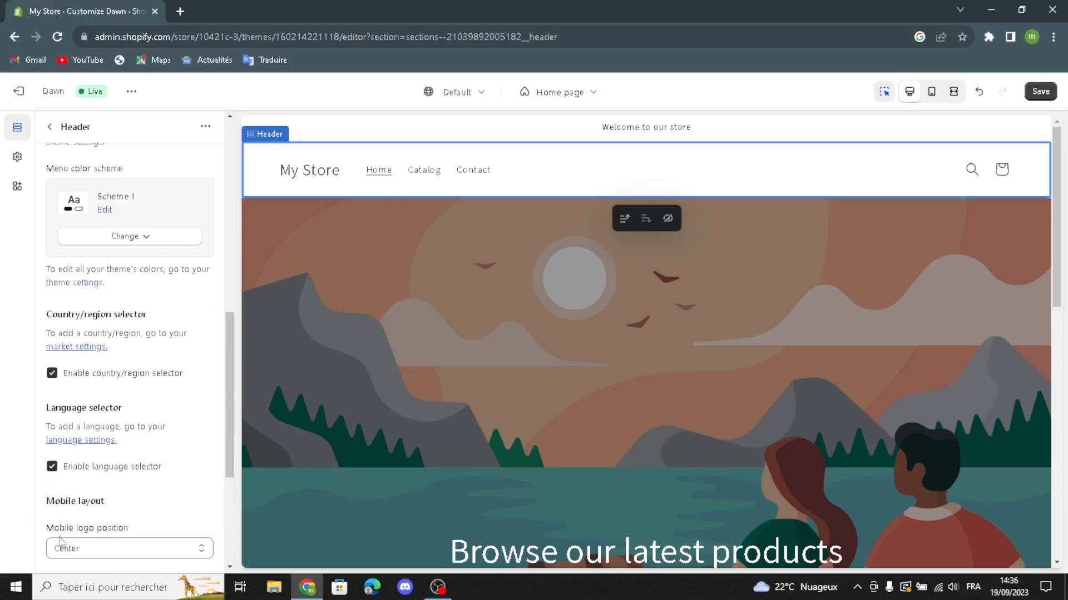
{"action": "scroll", "coordinate": [107, 505], "scroll_direction": "down", "scroll_amount": 2}
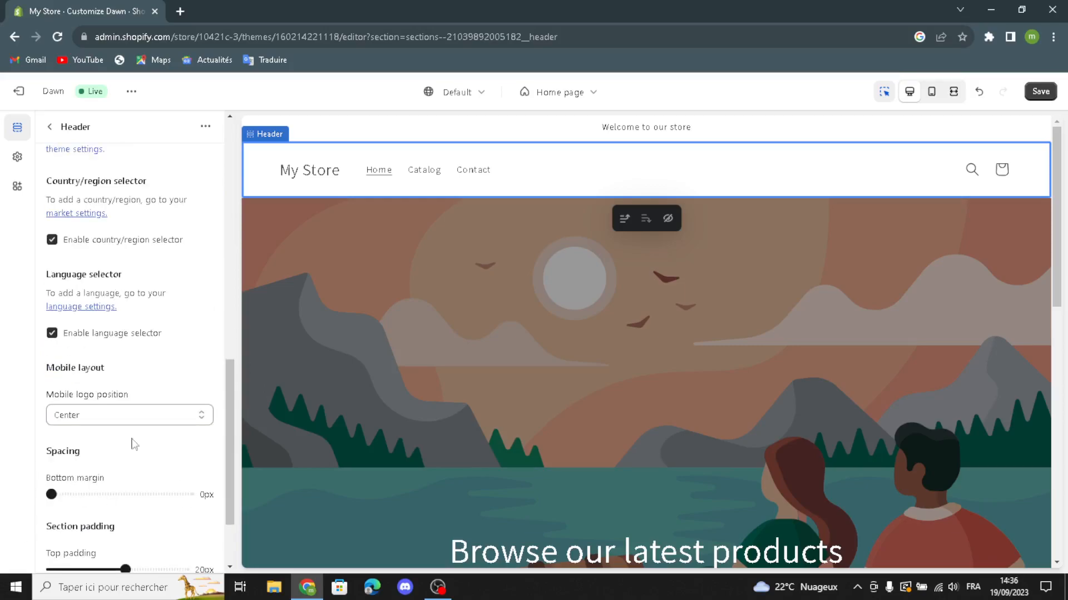
Review the header's section padding and its theme settings, including search suggestions, cart type options and social media link fields
{"action": "scroll", "coordinate": [101, 539], "scroll_direction": "down", "scroll_amount": 2}
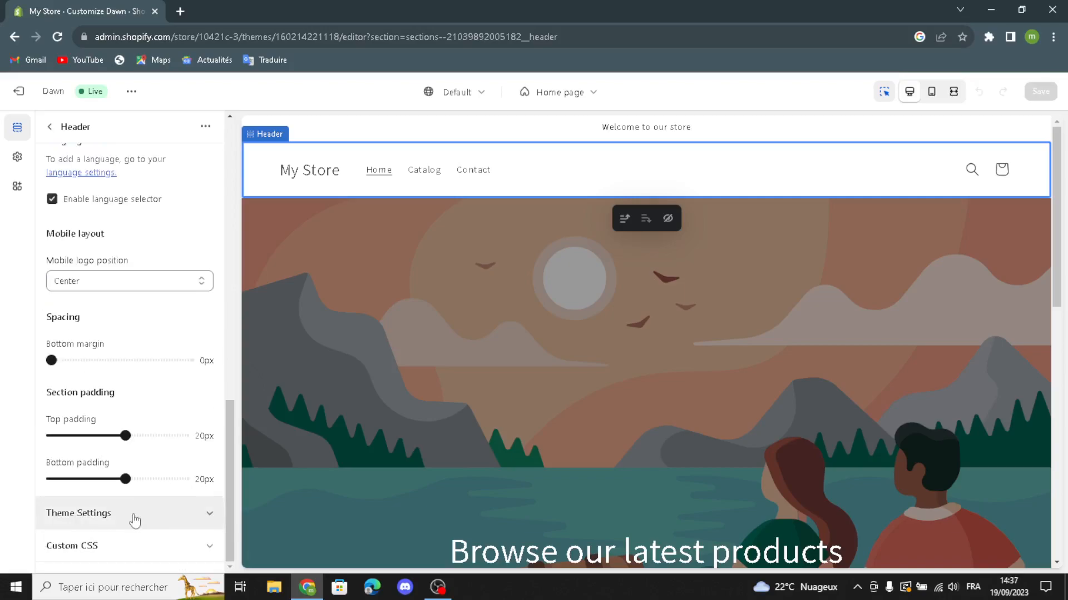
{"action": "left_click", "coordinate": [134, 521]}
{"action": "scroll", "coordinate": [70, 523], "scroll_direction": "down", "scroll_amount": 1}
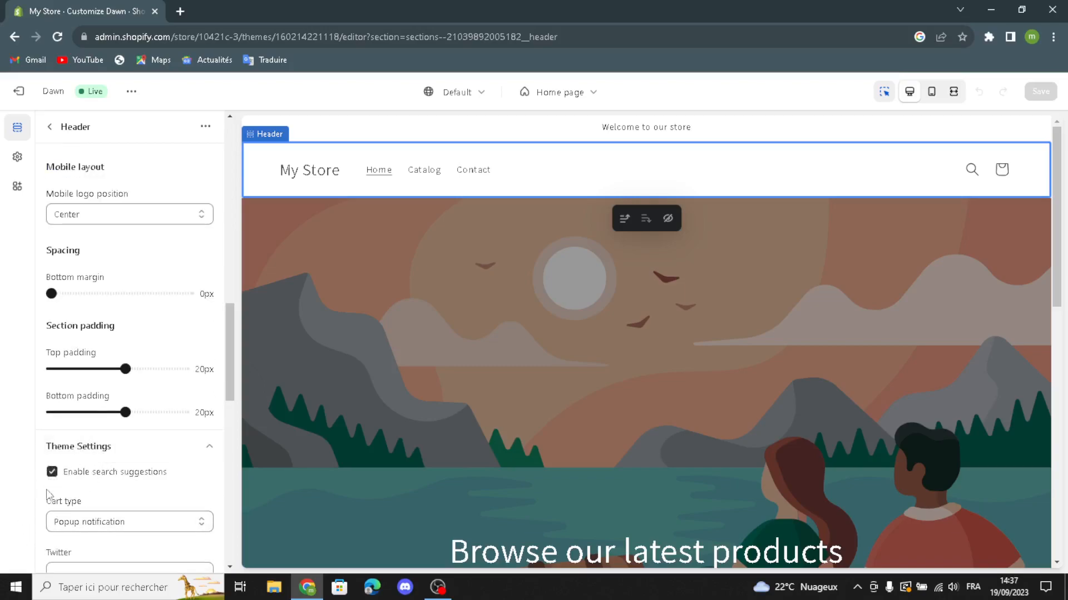
{"action": "left_click", "coordinate": [75, 523]}
{"action": "left_click", "coordinate": [89, 556]}
{"action": "scroll", "coordinate": [78, 483], "scroll_direction": "down", "scroll_amount": 2}
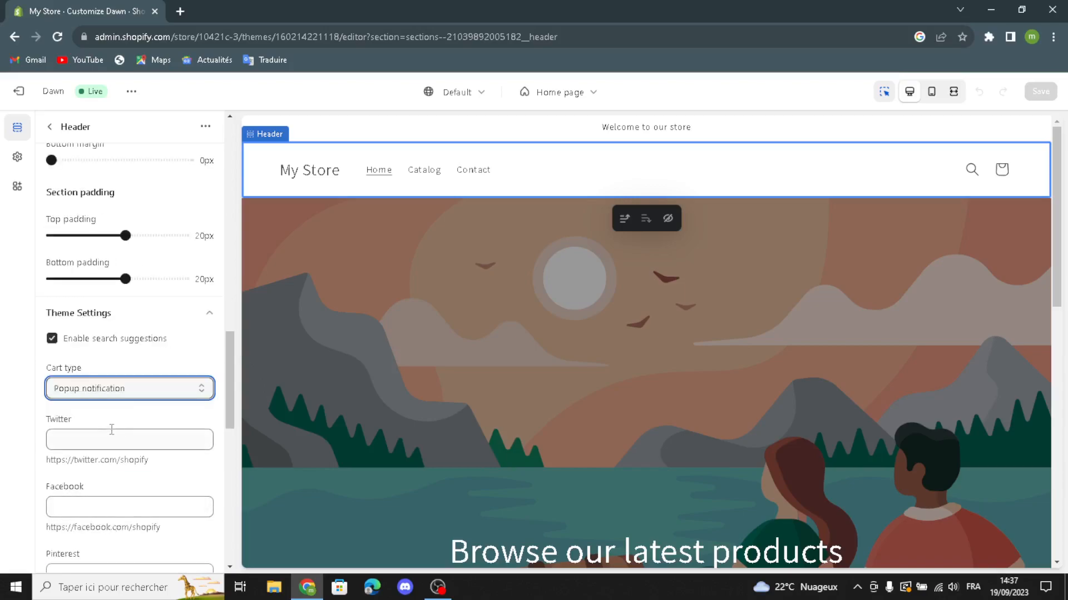
{"action": "scroll", "coordinate": [112, 430], "scroll_direction": "down", "scroll_amount": 2}
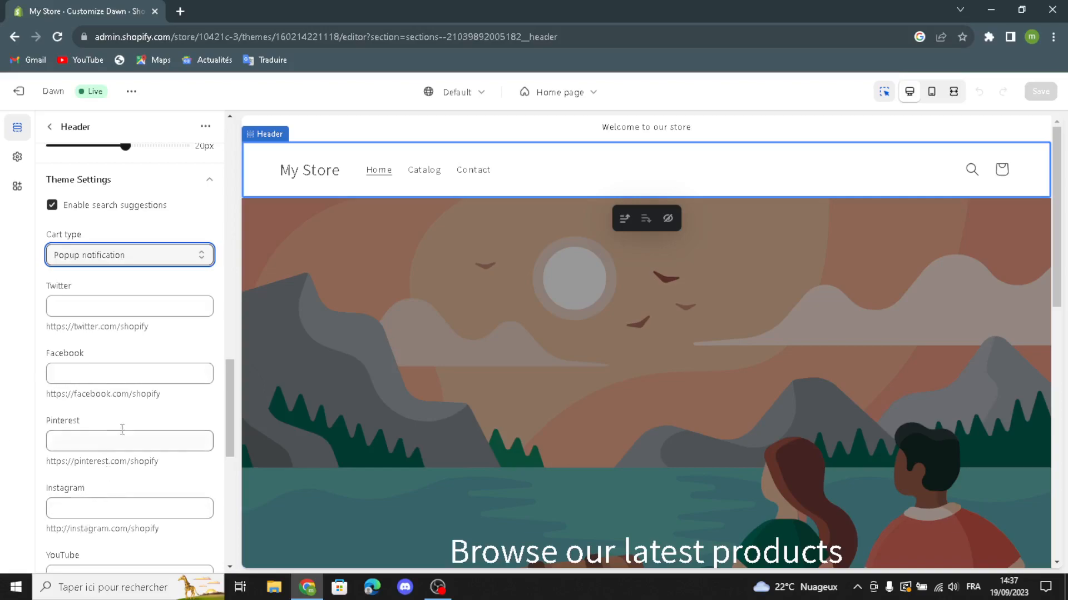
{"action": "scroll", "coordinate": [100, 473], "scroll_direction": "down", "scroll_amount": 7}
Open the header logo's image selection, and search Google in a new tab for "digital scrapbooking kits logo"
{"action": "left_click", "coordinate": [124, 461]}
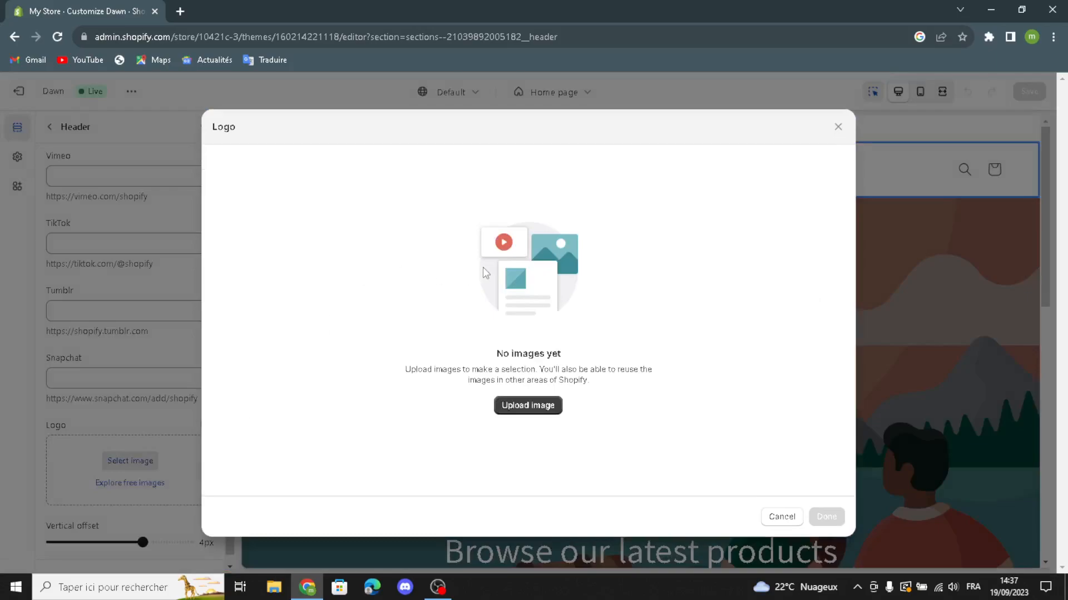
{"action": "left_click", "coordinate": [179, 11]}
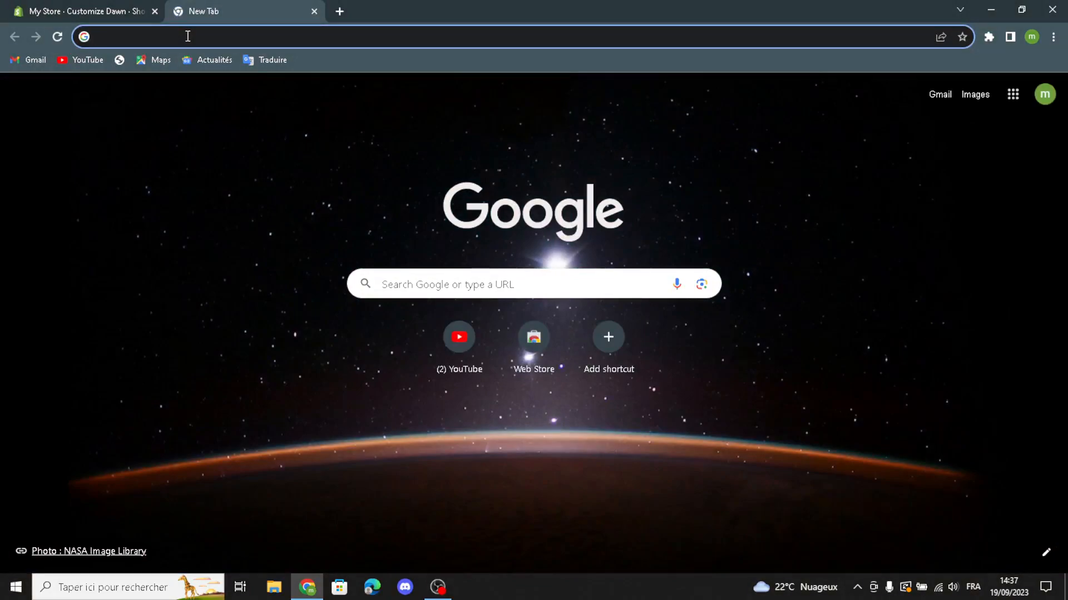
{"action": "type", "text": "digit"}
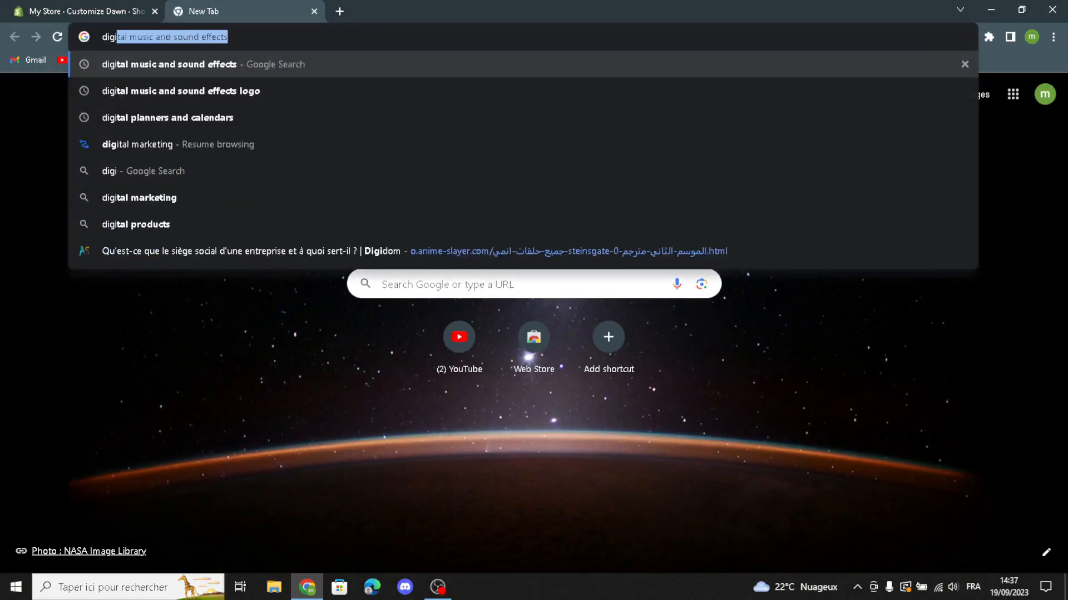
{"action": "type", "text": "al "}
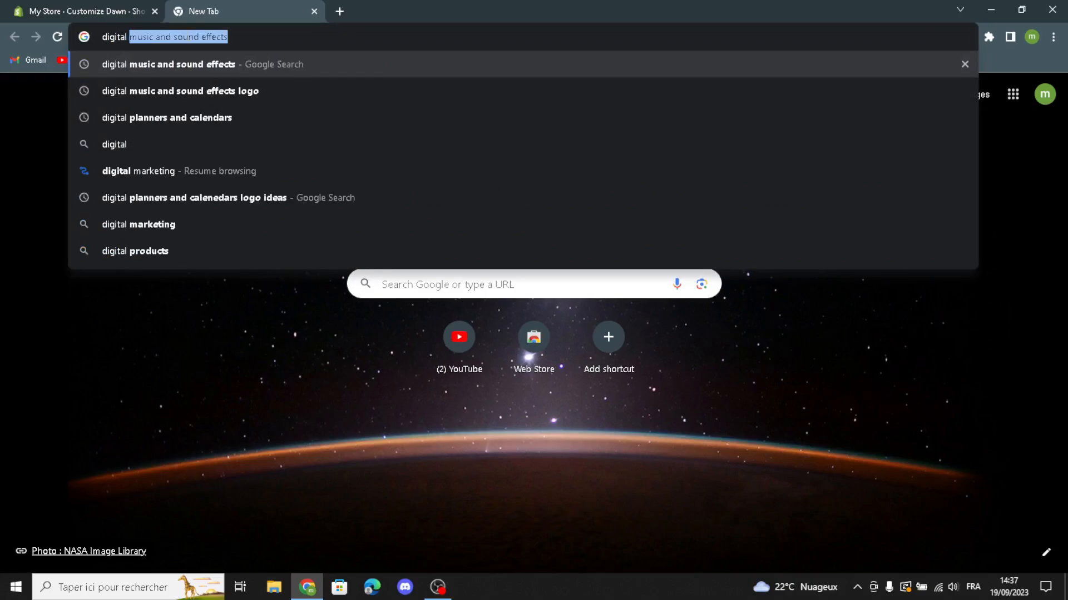
{"action": "type", "text": "scar"}
{"action": "key", "text": "BackSpace"}
{"action": "key", "text": "BackSpace"}
{"action": "type", "text": "rr"}
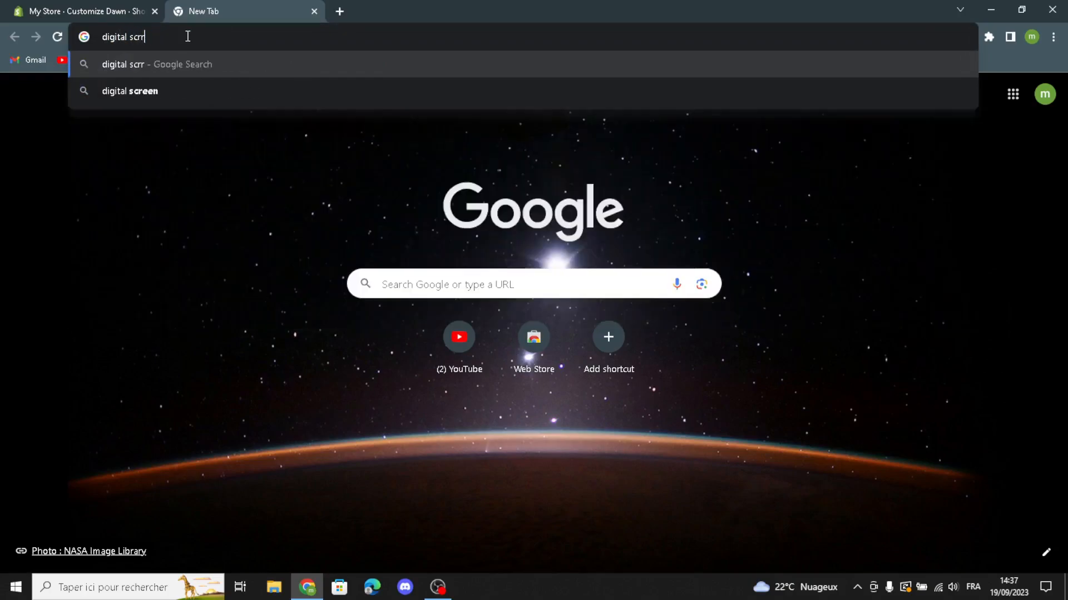
{"action": "key", "text": "BackSpace"}
{"action": "type", "text": "a"}
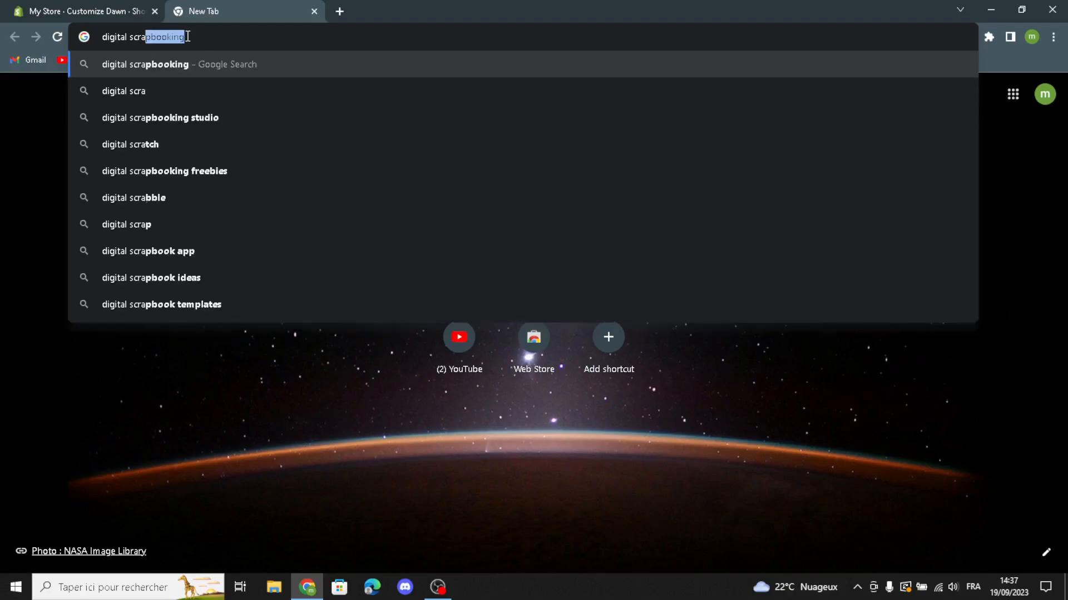
{"action": "type", "text": "pbooking kits logo"}
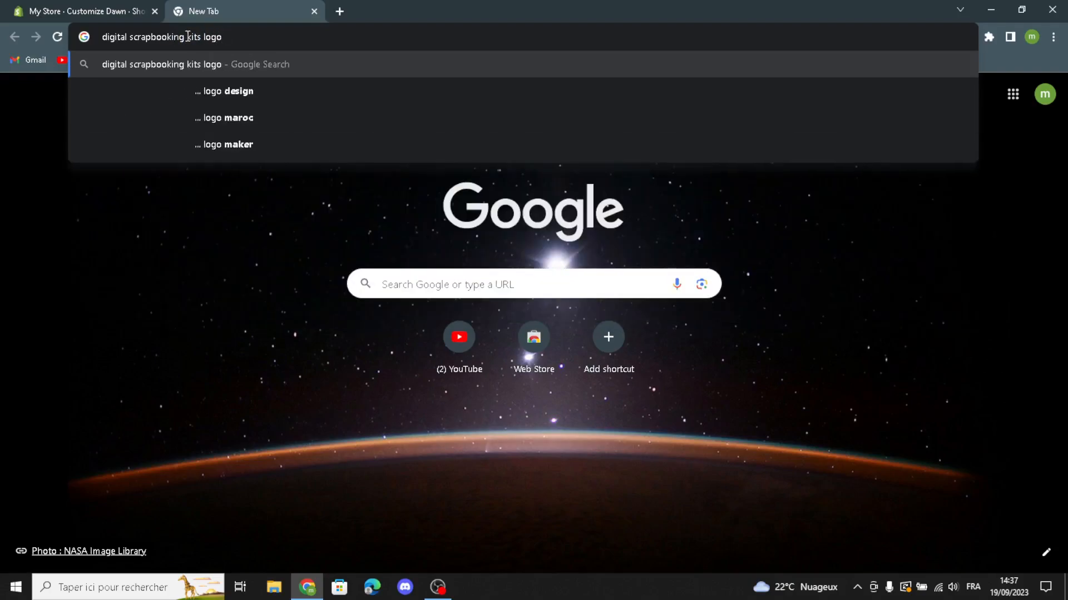
{"action": "key", "text": "Return"}
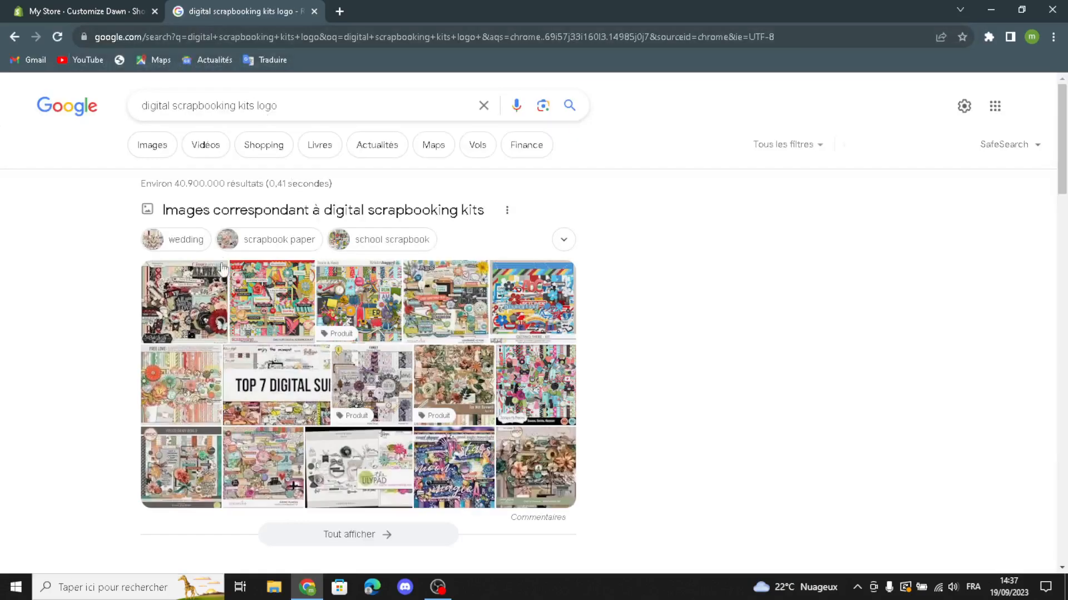
Browse the Google image results for a suitable logo and refine the search to "scrapbooking kits logo"
{"action": "left_click", "coordinate": [156, 150]}
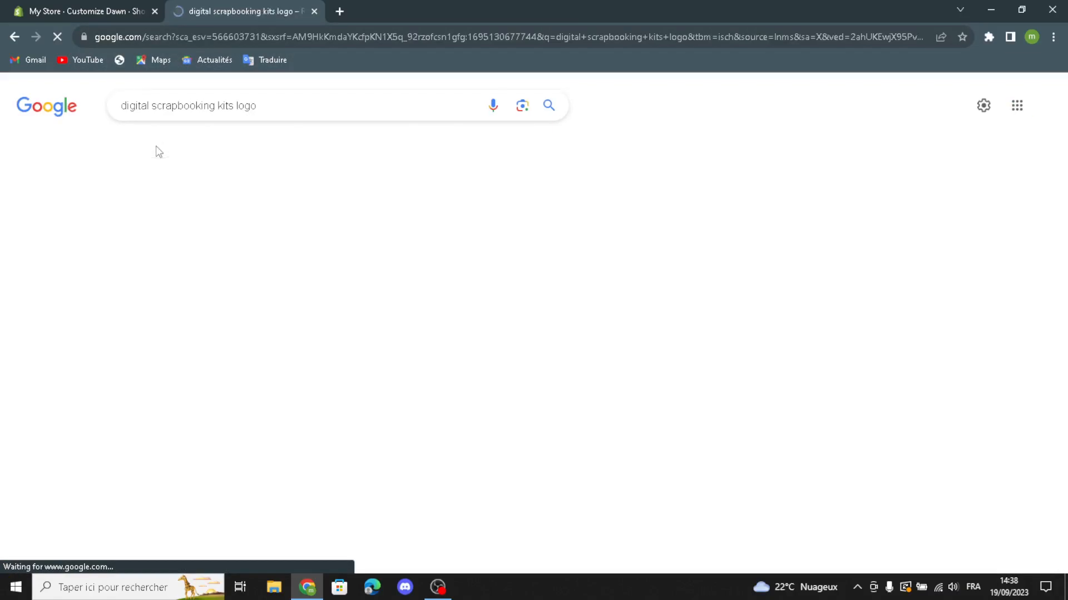
{"action": "scroll", "coordinate": [472, 372], "scroll_direction": "down", "scroll_amount": 1}
{"action": "scroll", "coordinate": [472, 371], "scroll_direction": "down", "scroll_amount": 10}
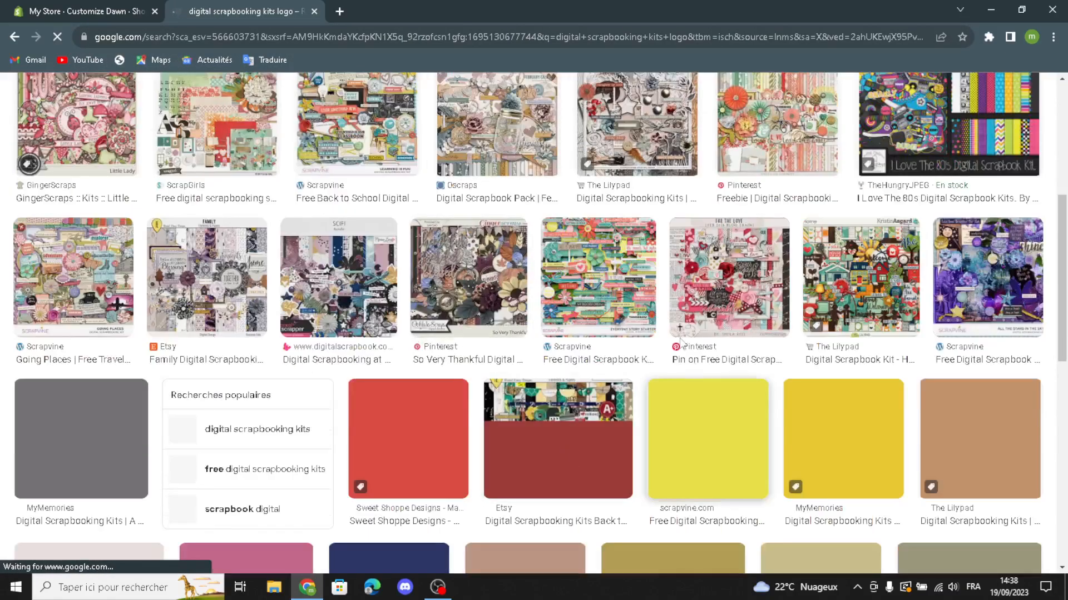
{"action": "scroll", "coordinate": [543, 429], "scroll_direction": "down", "scroll_amount": 3}
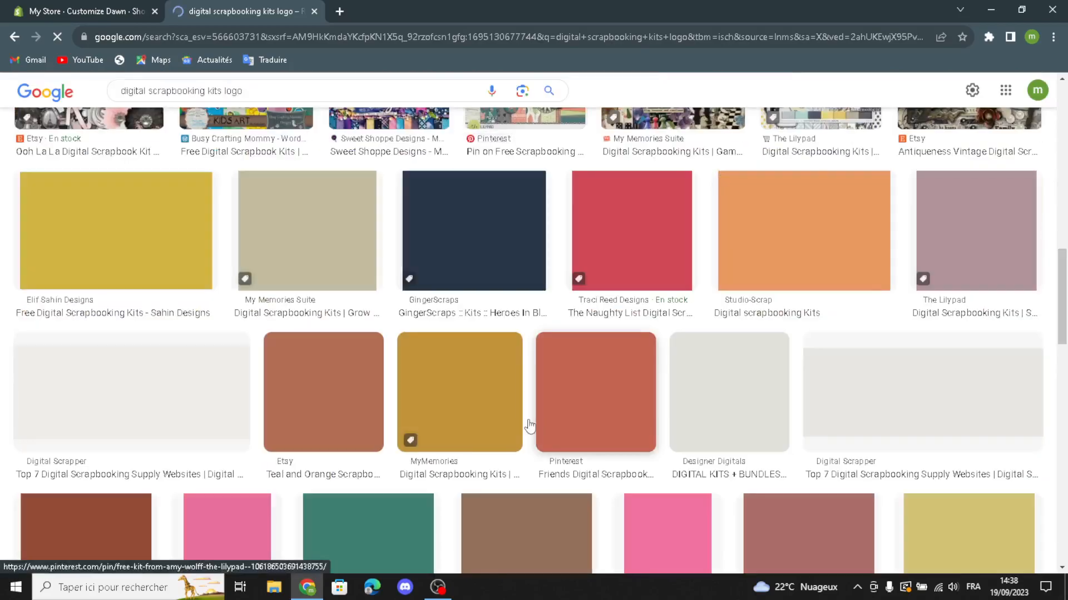
{"action": "scroll", "coordinate": [482, 380], "scroll_direction": "down", "scroll_amount": 10}
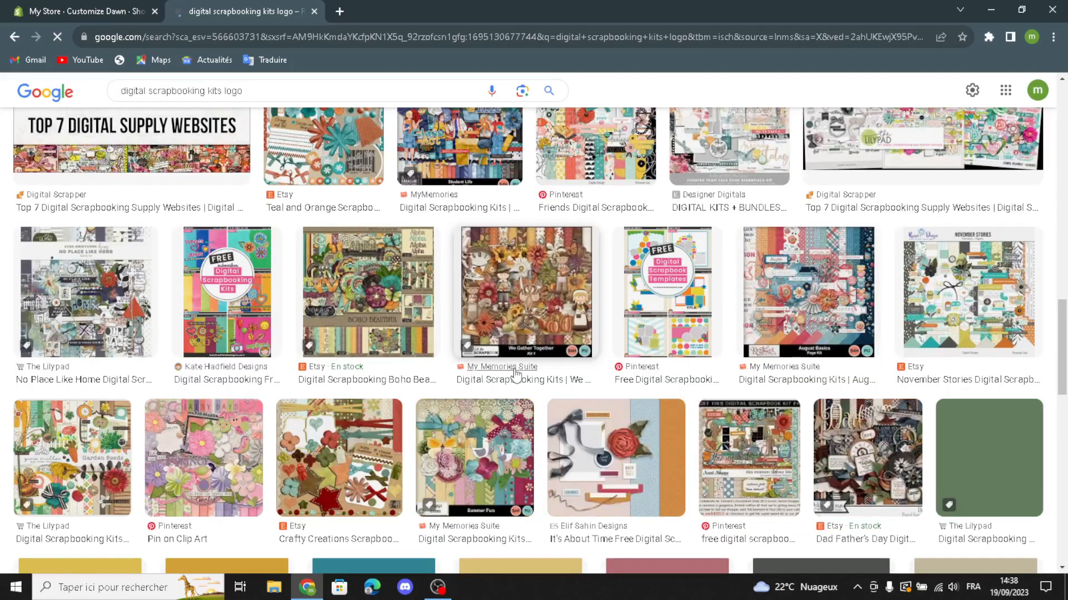
{"action": "scroll", "coordinate": [519, 362], "scroll_direction": "down", "scroll_amount": 5}
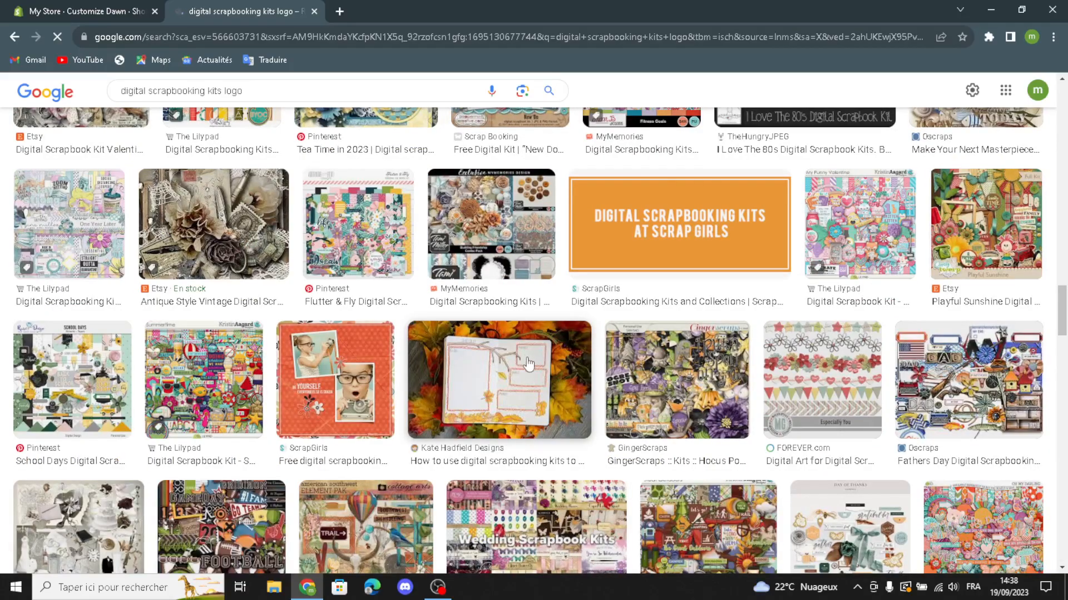
{"action": "scroll", "coordinate": [521, 360], "scroll_direction": "down", "scroll_amount": 4}
{"action": "scroll", "coordinate": [539, 370], "scroll_direction": "down", "scroll_amount": 10}
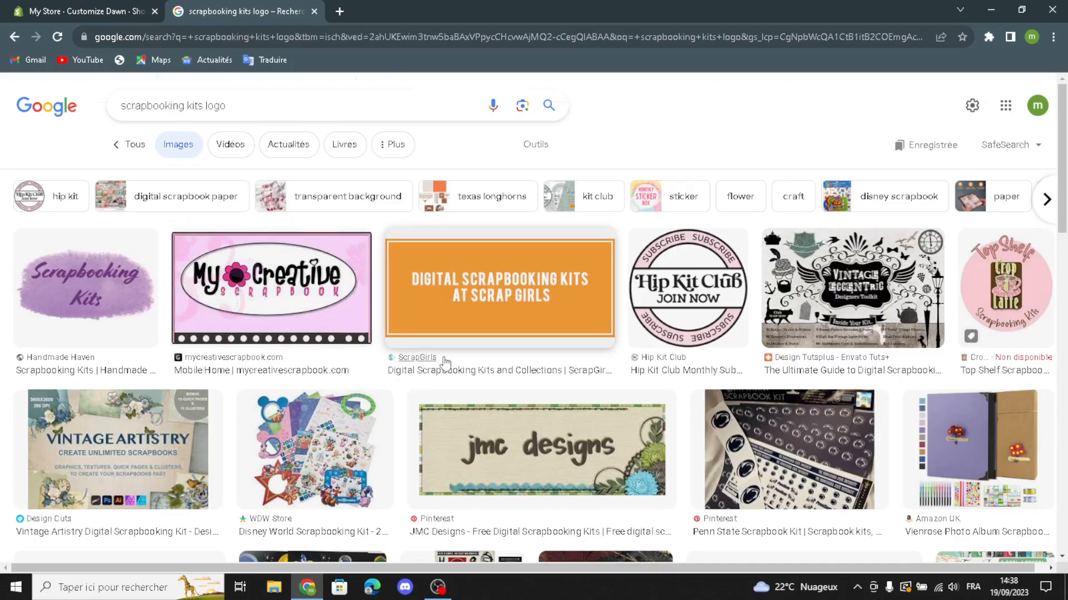
Add the purple "Scrapbooking Kits" image from the search results to the Shopify image library and apply it as the header logo
{"action": "scroll", "coordinate": [446, 361], "scroll_direction": "down", "scroll_amount": 1}
{"action": "left_click_drag", "start_coordinate": [120, 222], "coordinate": [445, 311]}
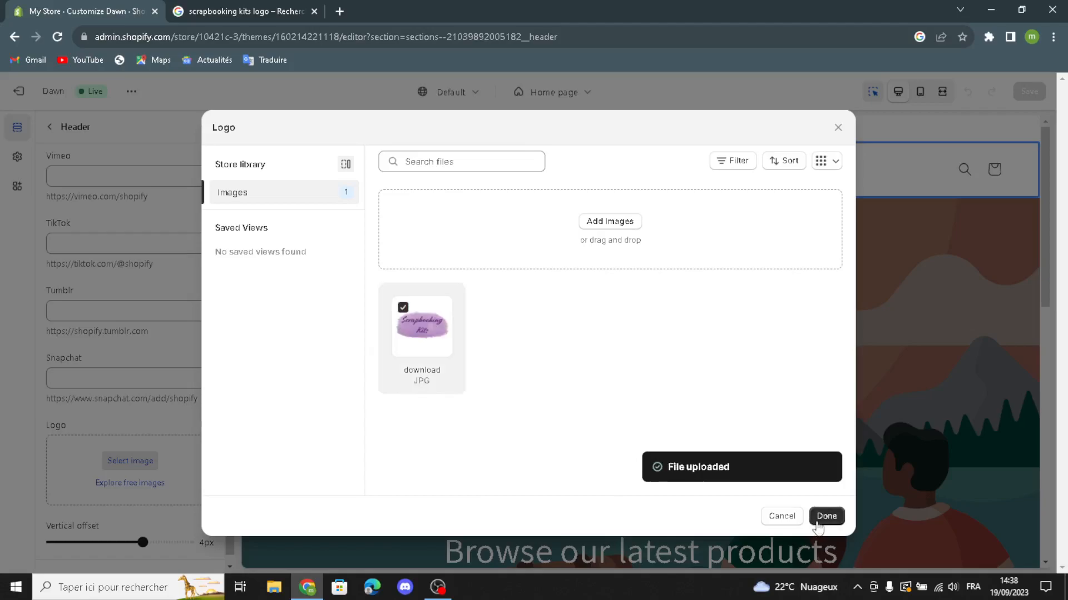
{"action": "left_click", "coordinate": [826, 516]}
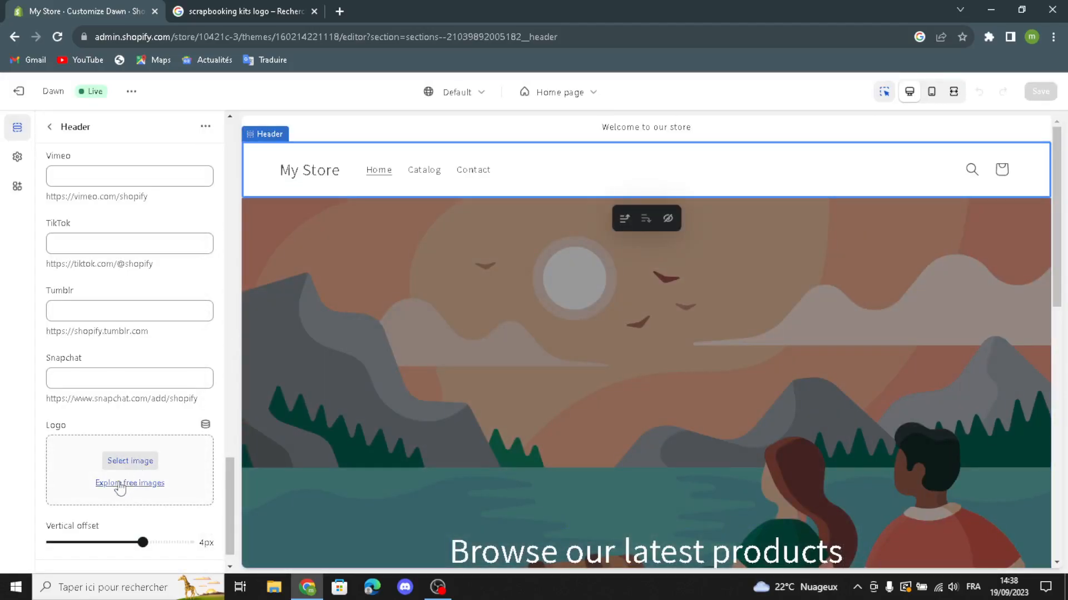
{"action": "scroll", "coordinate": [113, 457], "scroll_direction": "down", "scroll_amount": 3}
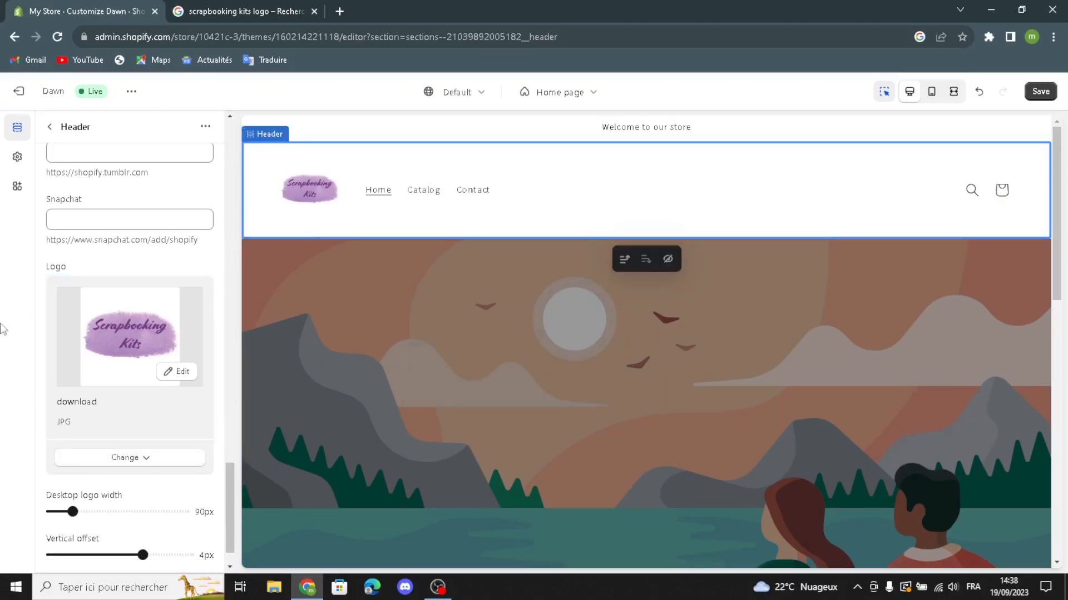
Leave the header settings and open the image selection for the Image banner section's first image
{"action": "left_click", "coordinate": [49, 127]}
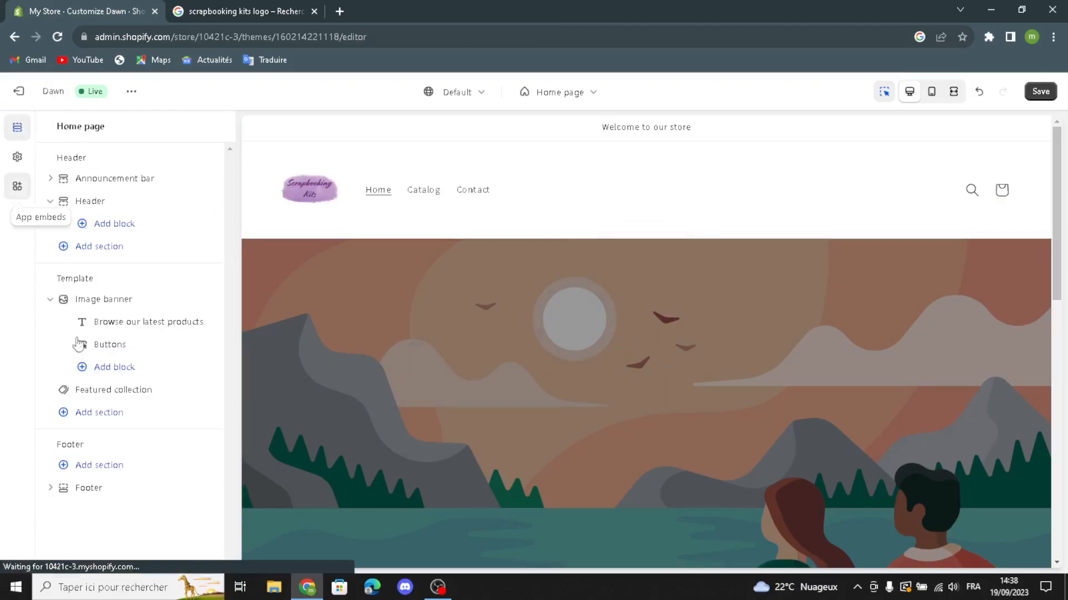
{"action": "left_click", "coordinate": [72, 300]}
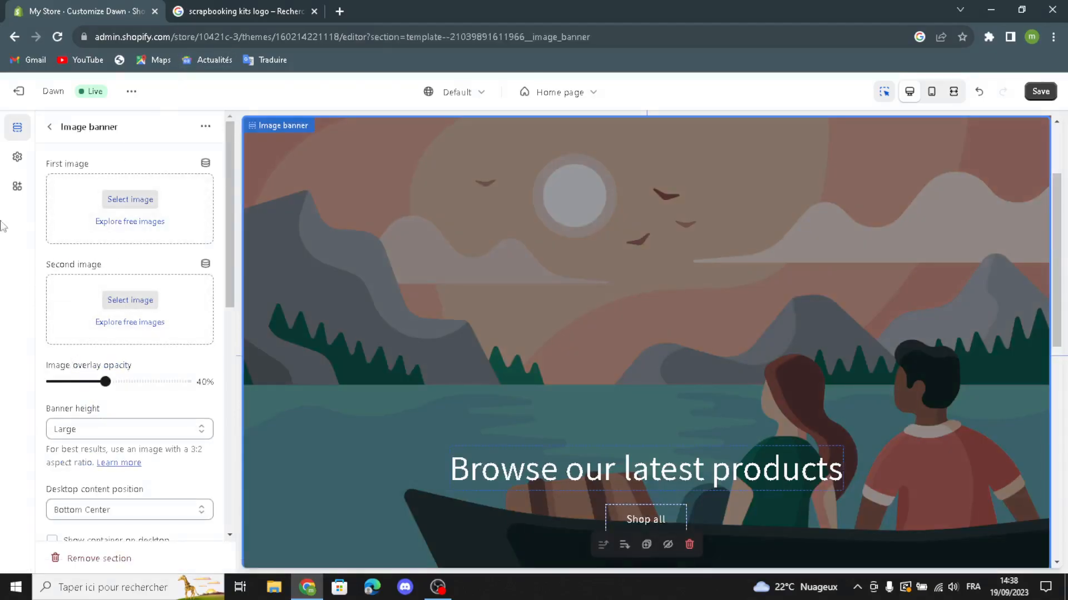
{"action": "left_click", "coordinate": [135, 202]}
Return to the Google Images page, search for "scrapbooking kits" and look through the results for a banner picture
{"action": "left_click", "coordinate": [234, 11]}
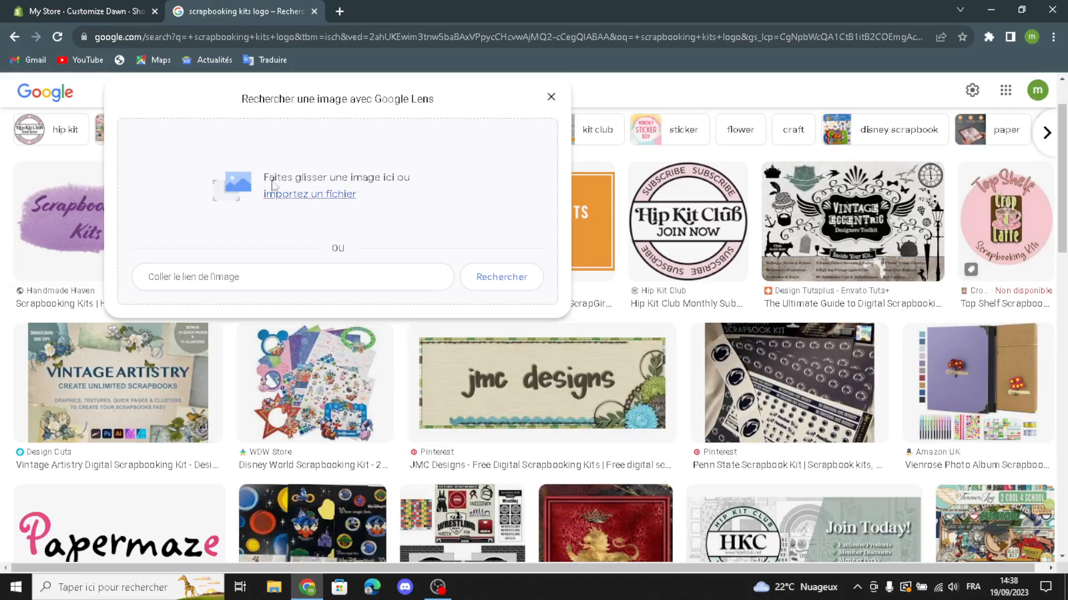
{"action": "left_click", "coordinate": [551, 97]}
{"action": "left_click_drag", "start_coordinate": [214, 104], "coordinate": [195, 110]}
{"action": "key", "text": "BackSpace"}
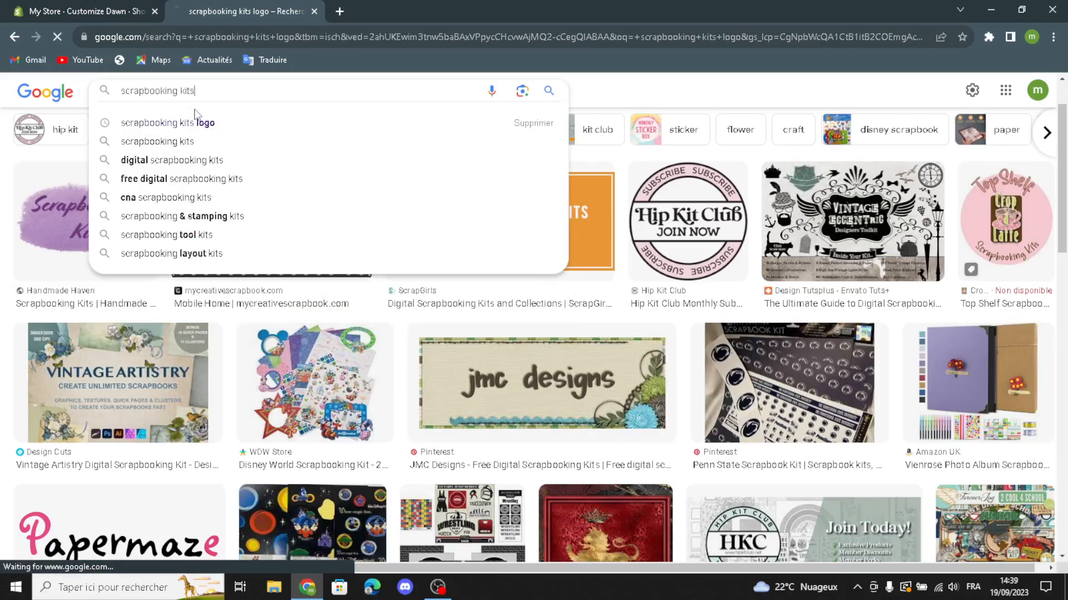
{"action": "key", "text": "Return"}
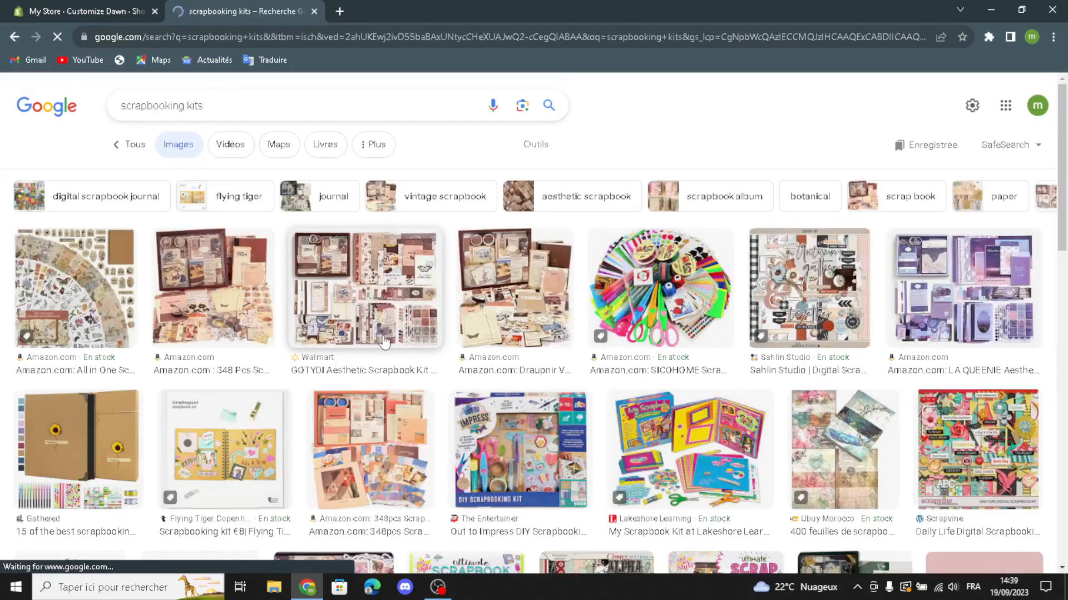
{"action": "scroll", "coordinate": [369, 384], "scroll_direction": "down", "scroll_amount": 6}
{"action": "scroll", "coordinate": [365, 400], "scroll_direction": "down", "scroll_amount": 3}
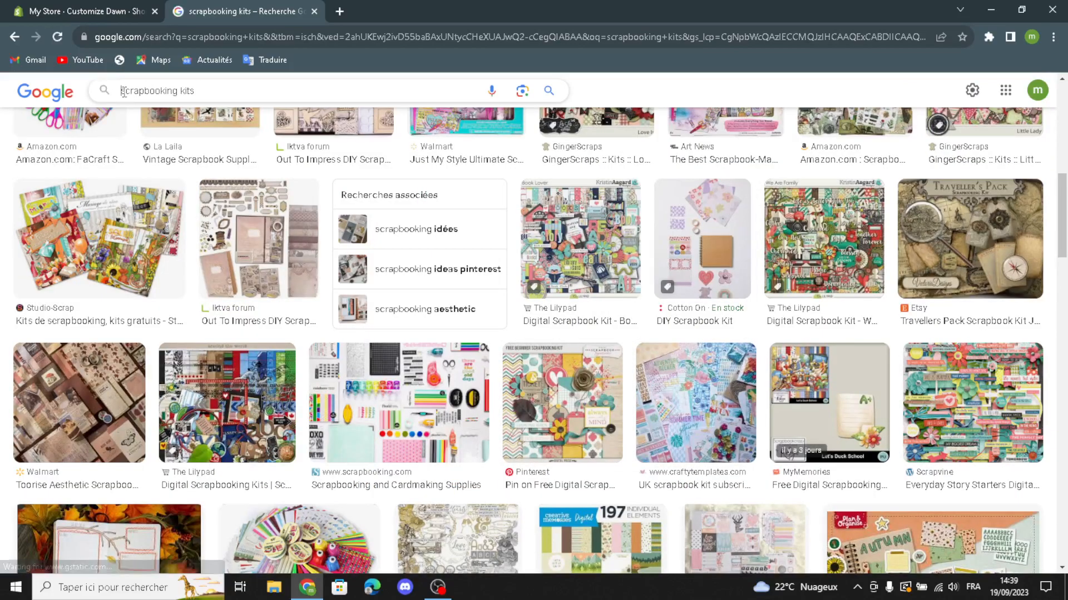
Refine the image search to "digital scrapbooking kits" and browse the results for a banner picture
{"action": "left_click", "coordinate": [124, 96]}
{"action": "type", "text": "digital"}
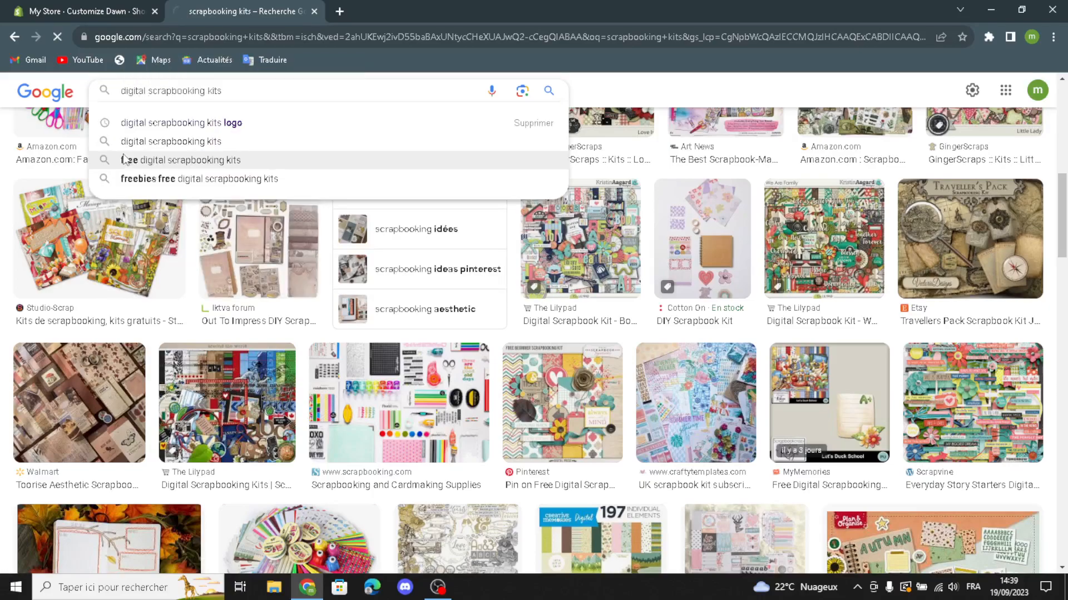
{"action": "key", "text": "Return"}
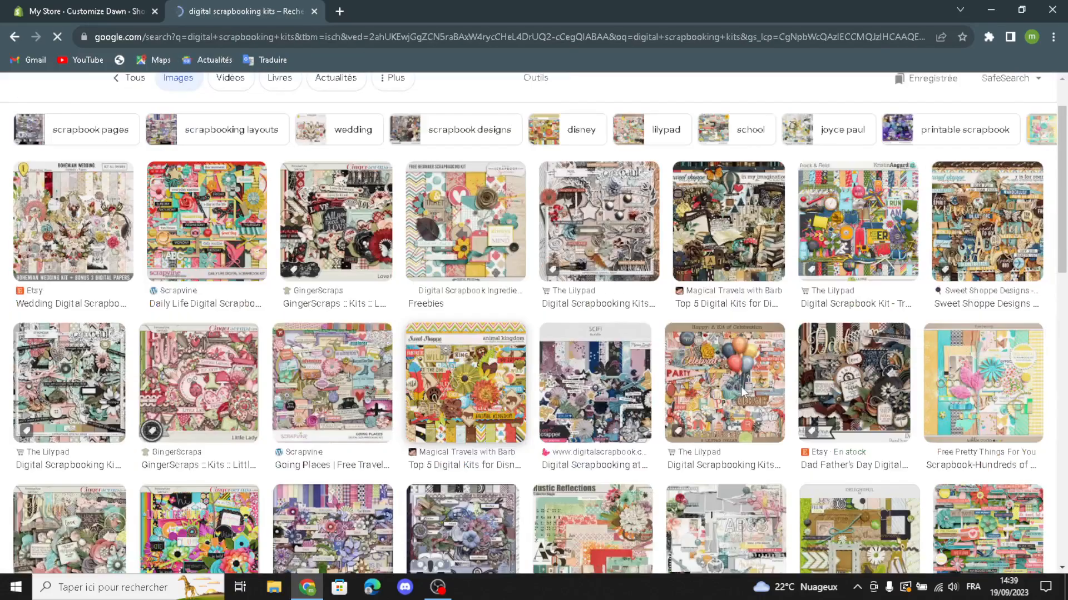
{"action": "scroll", "coordinate": [741, 386], "scroll_direction": "down", "scroll_amount": 5}
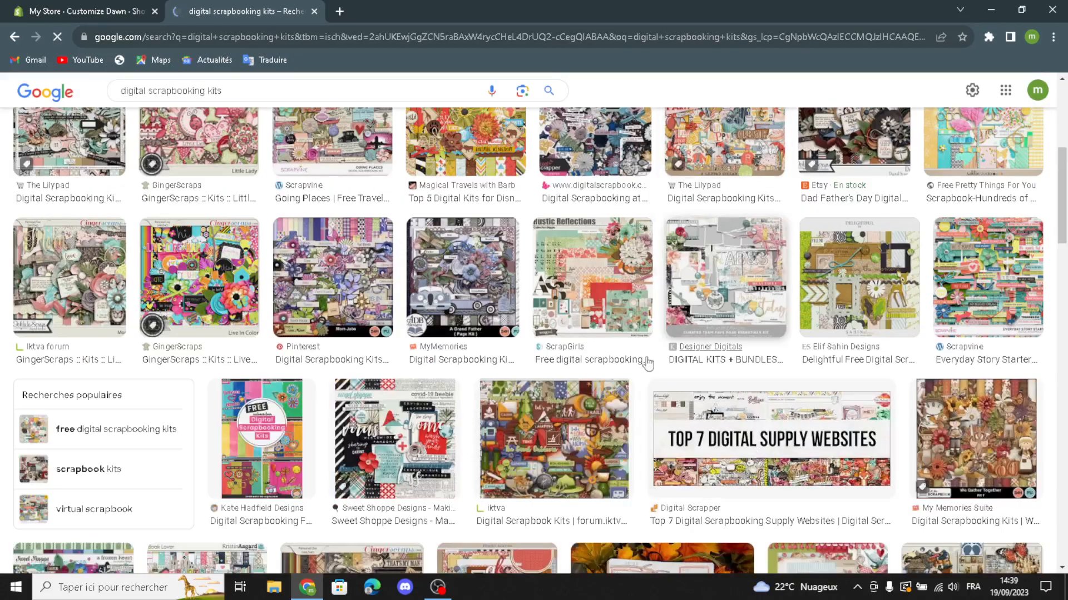
{"action": "scroll", "coordinate": [746, 433], "scroll_direction": "down", "scroll_amount": 3}
{"action": "scroll", "coordinate": [746, 433], "scroll_direction": "down", "scroll_amount": 5}
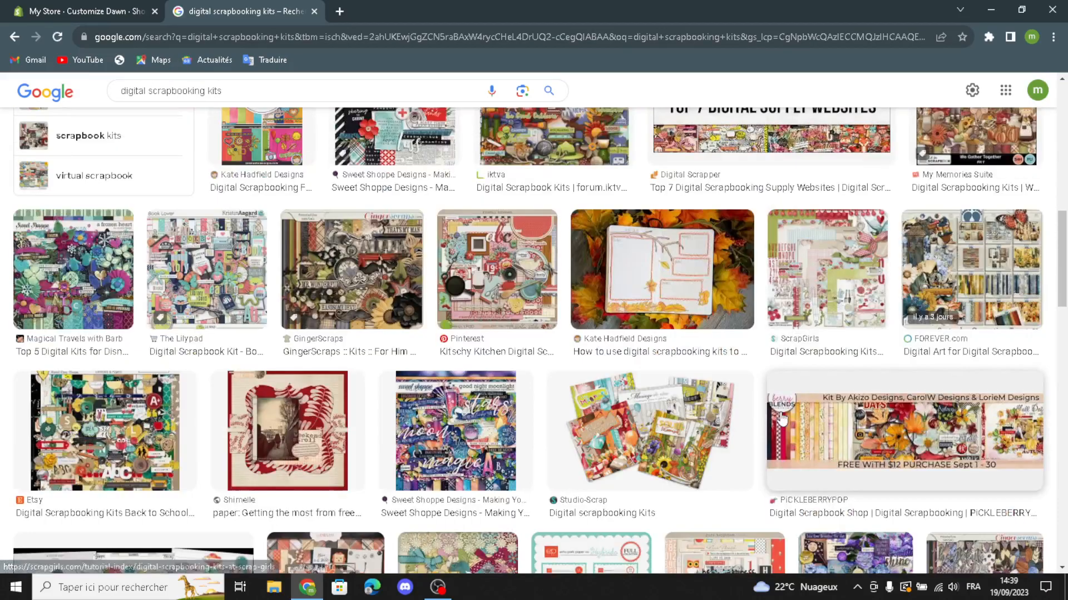
{"action": "scroll", "coordinate": [734, 389], "scroll_direction": "down", "scroll_amount": 5}
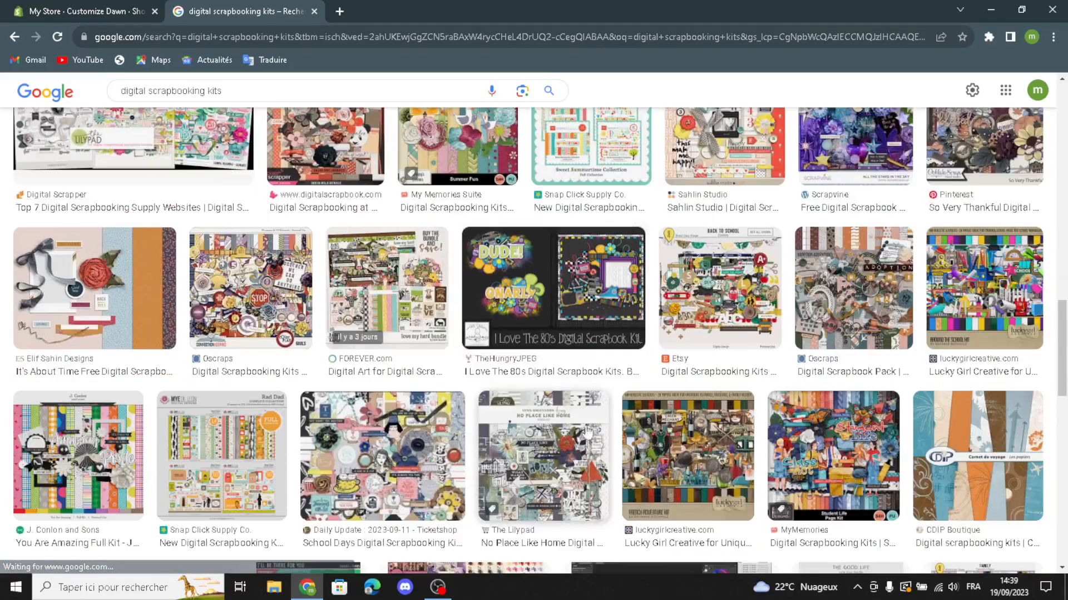
{"action": "scroll", "coordinate": [778, 367], "scroll_direction": "down", "scroll_amount": 4}
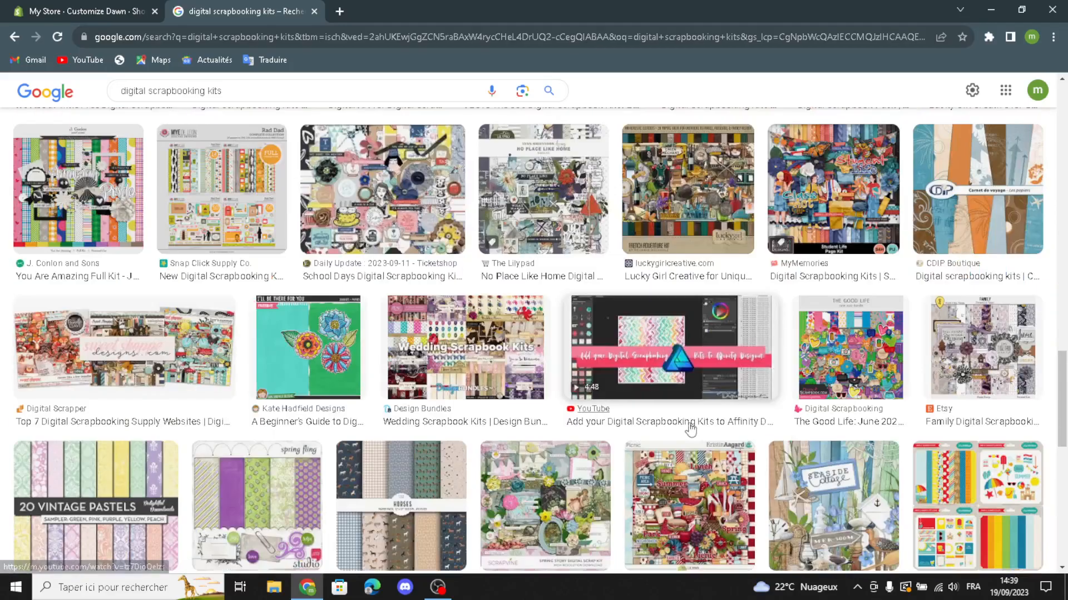
{"action": "scroll", "coordinate": [689, 430], "scroll_direction": "down", "scroll_amount": 5}
{"action": "scroll", "coordinate": [692, 428], "scroll_direction": "down", "scroll_amount": 6}
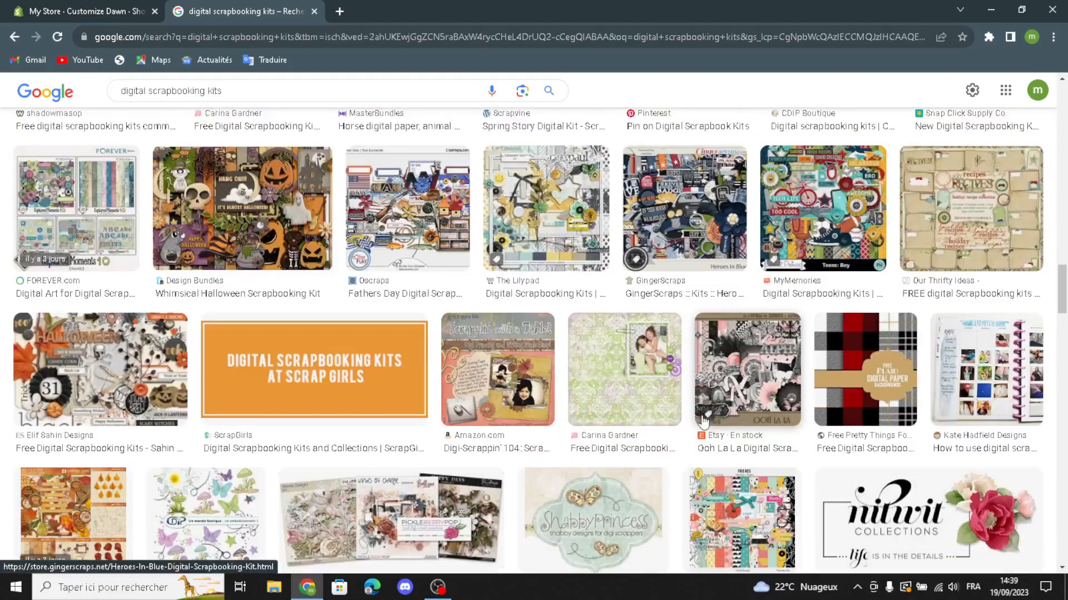
{"action": "scroll", "coordinate": [703, 422], "scroll_direction": "up", "scroll_amount": 1}
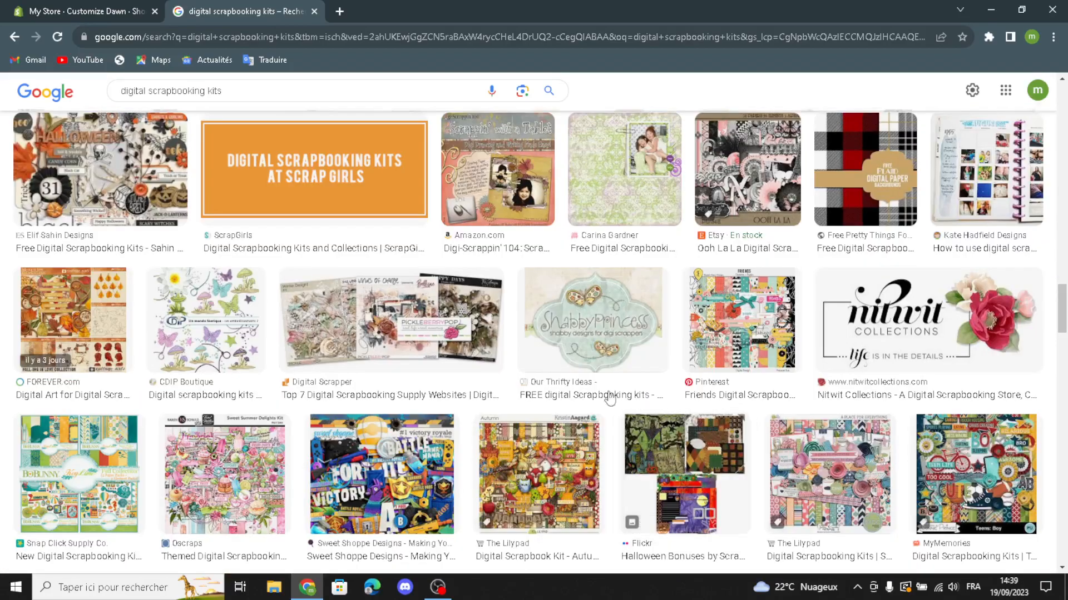
Add the orange "Digital Scrapbooking Kits at Scrap Girls" picture to the store library and apply it as the image banner's first image
{"action": "left_click", "coordinate": [357, 181]}
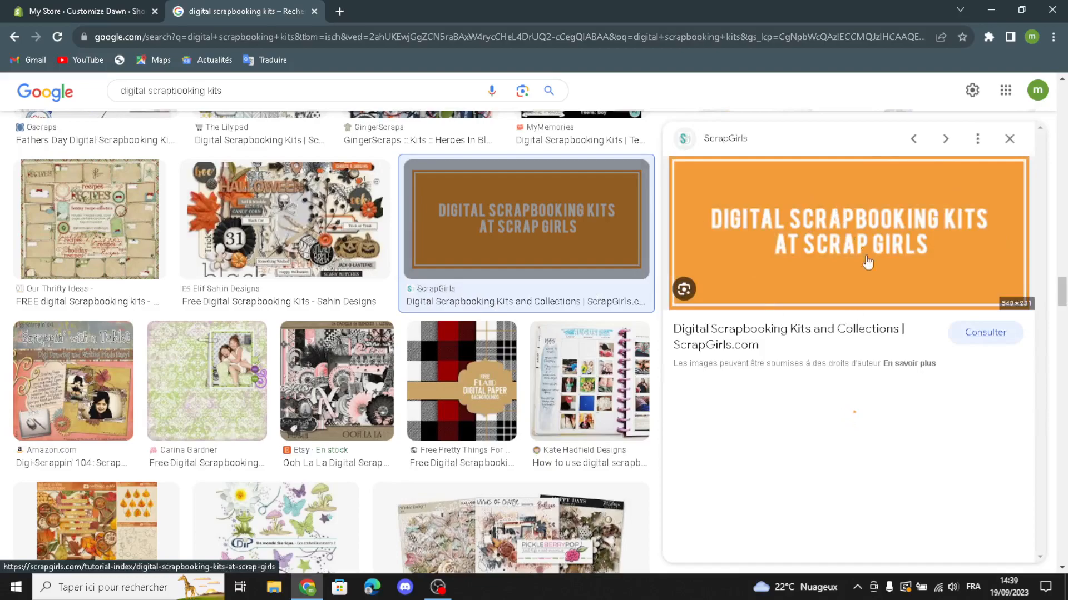
{"action": "left_click_drag", "start_coordinate": [838, 270], "coordinate": [467, 225]}
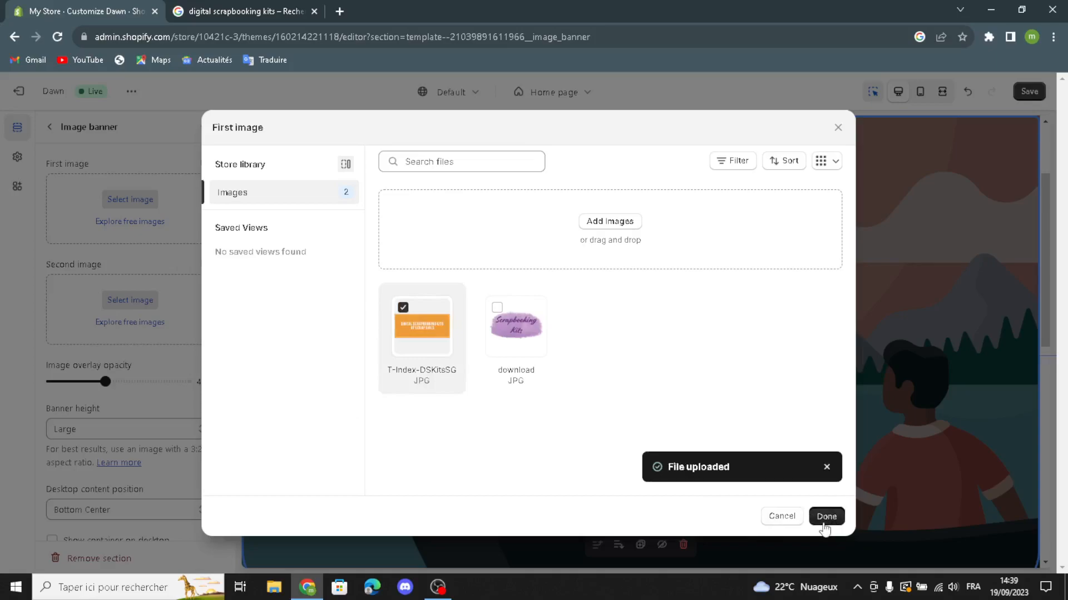
{"action": "left_click", "coordinate": [826, 516]}
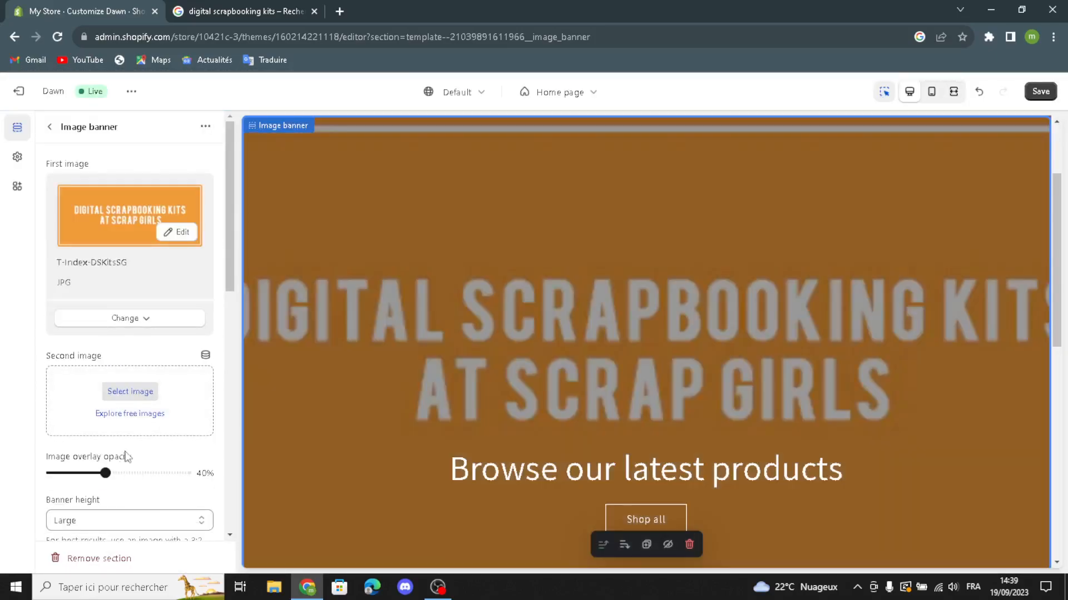
Enable the desktop container and mobile image stacking for the image banner, and return to the home page section list
{"action": "scroll", "coordinate": [122, 431], "scroll_direction": "down", "scroll_amount": 2}
{"action": "left_click", "coordinate": [78, 393]}
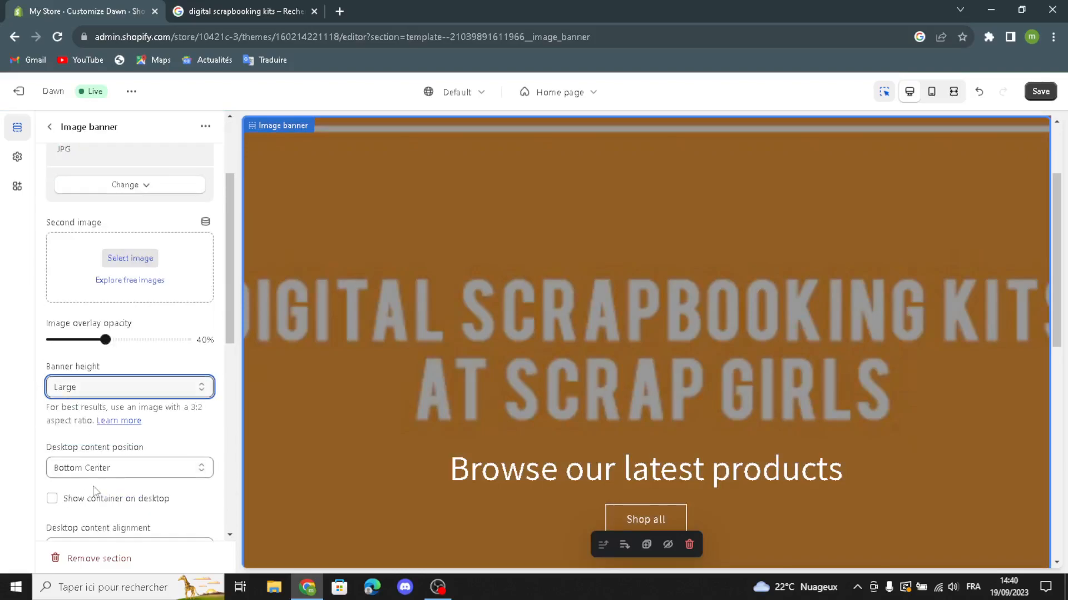
{"action": "scroll", "coordinate": [109, 451], "scroll_direction": "down", "scroll_amount": 1}
{"action": "left_click", "coordinate": [52, 432]}
{"action": "scroll", "coordinate": [53, 431], "scroll_direction": "down", "scroll_amount": 4}
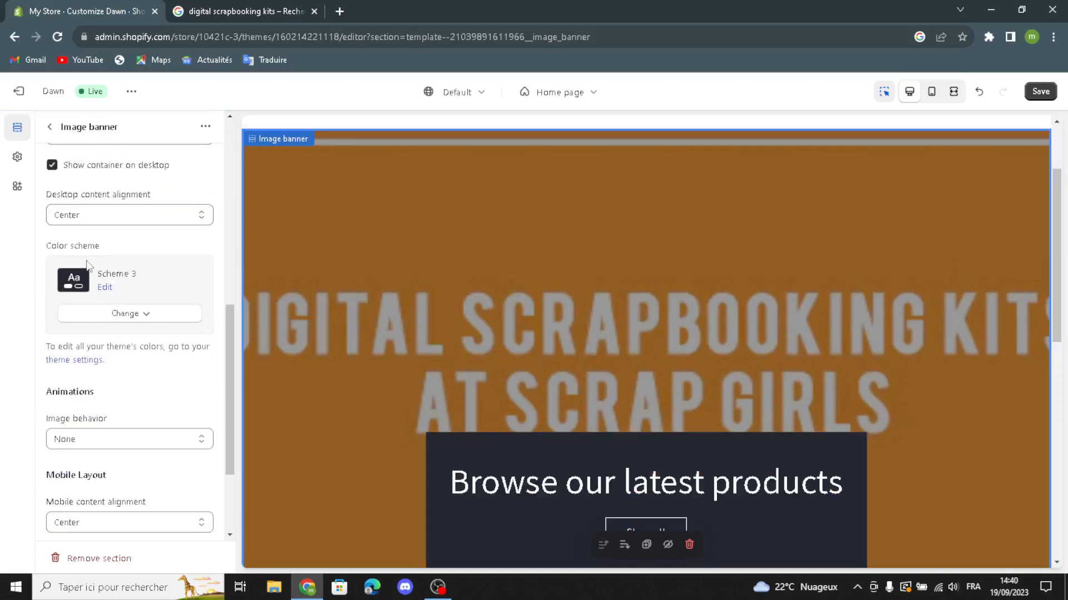
{"action": "scroll", "coordinate": [114, 393], "scroll_direction": "down", "scroll_amount": 1}
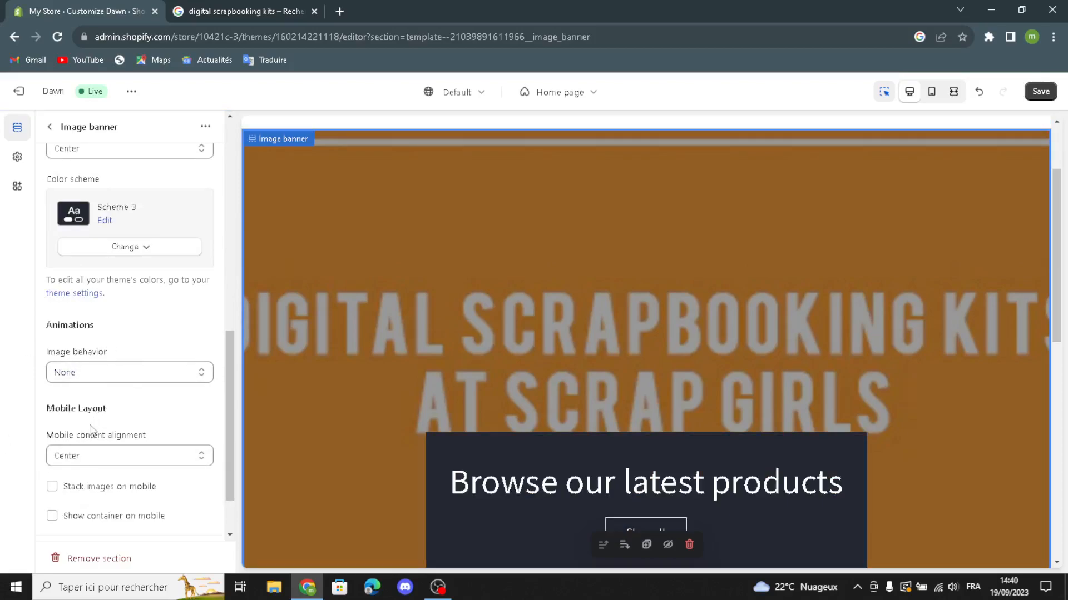
{"action": "scroll", "coordinate": [84, 430], "scroll_direction": "down", "scroll_amount": 1}
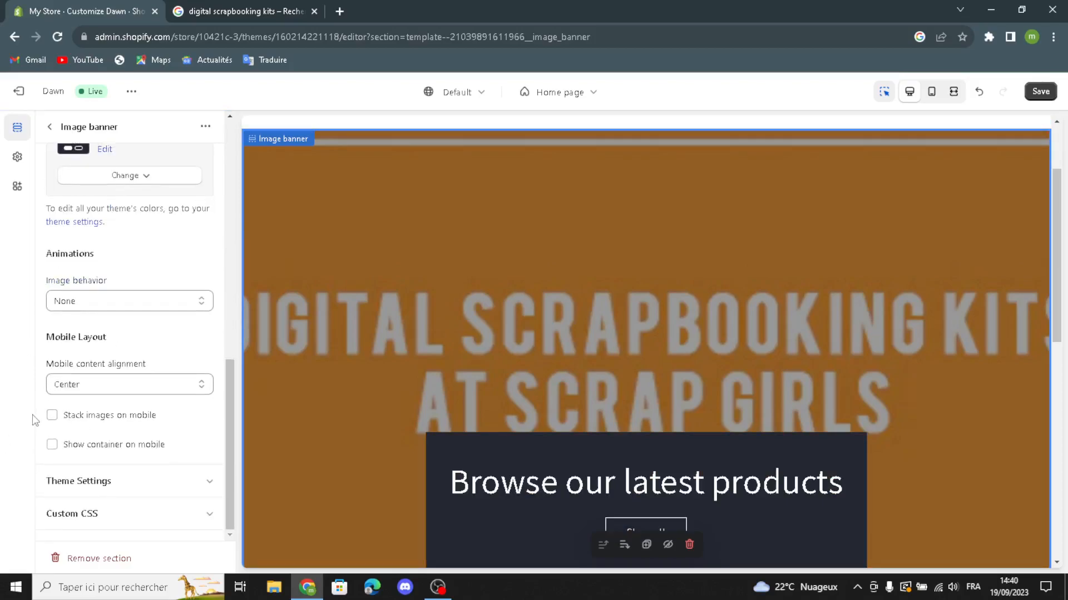
{"action": "left_click", "coordinate": [52, 418]}
{"action": "left_click", "coordinate": [49, 127]}
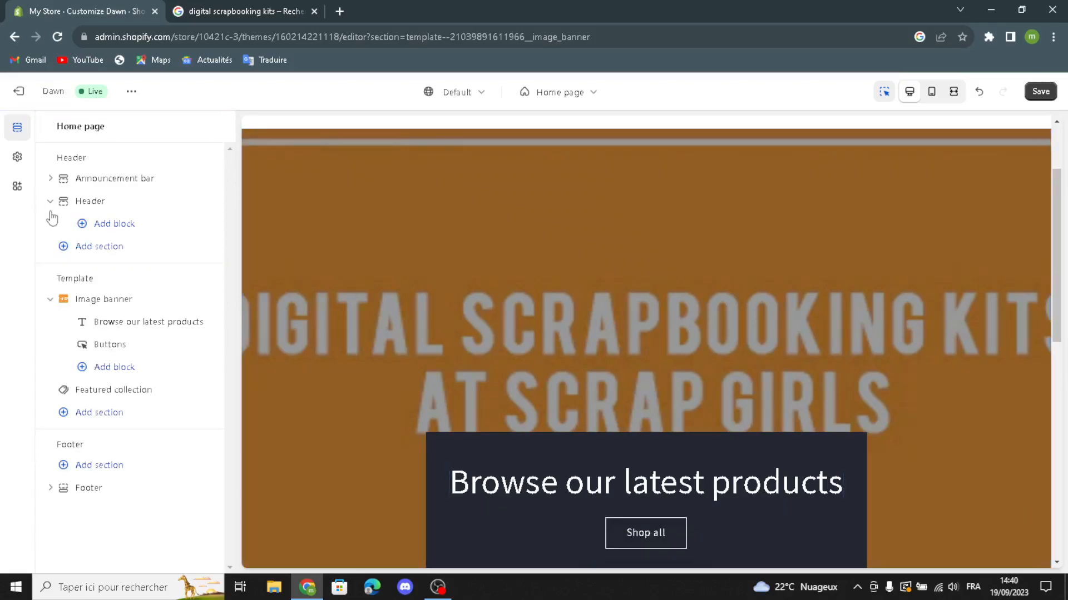
Generate banner heading suggestions from "digital scrapbooking kits" and apply "Unleash Your Creativity with Digital Scrapbooking Kits."
{"action": "left_click", "coordinate": [91, 323]}
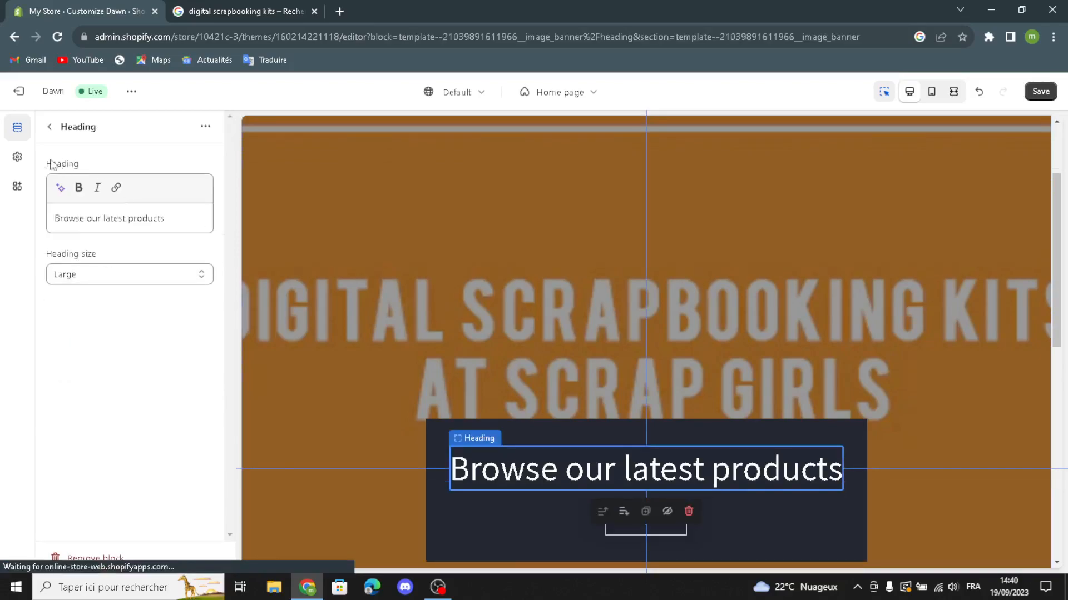
{"action": "left_click", "coordinate": [61, 189]}
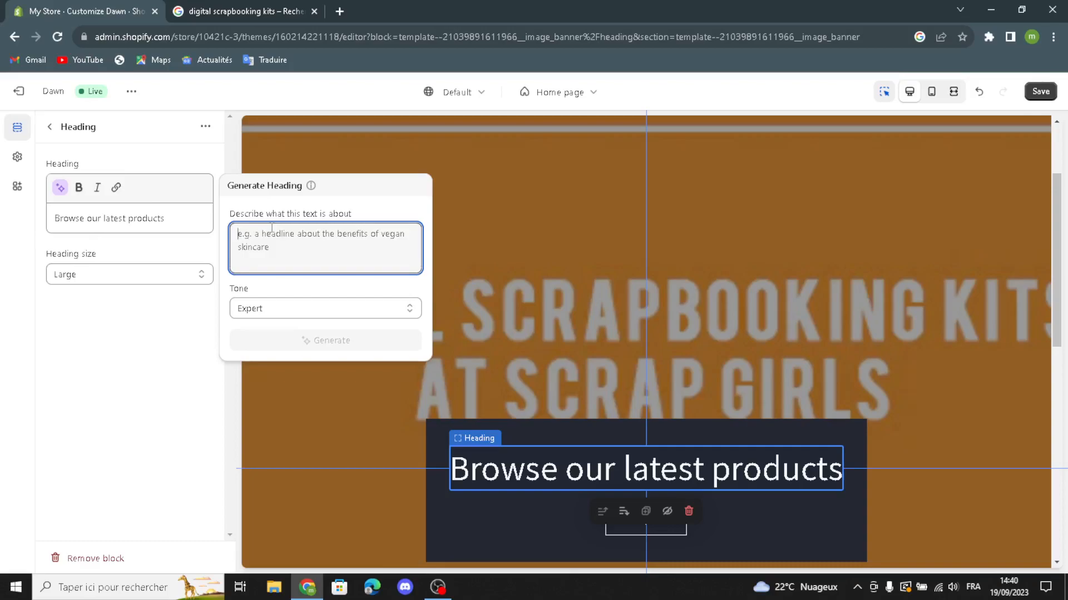
{"action": "type", "text": "digital scrapbooking busines"}
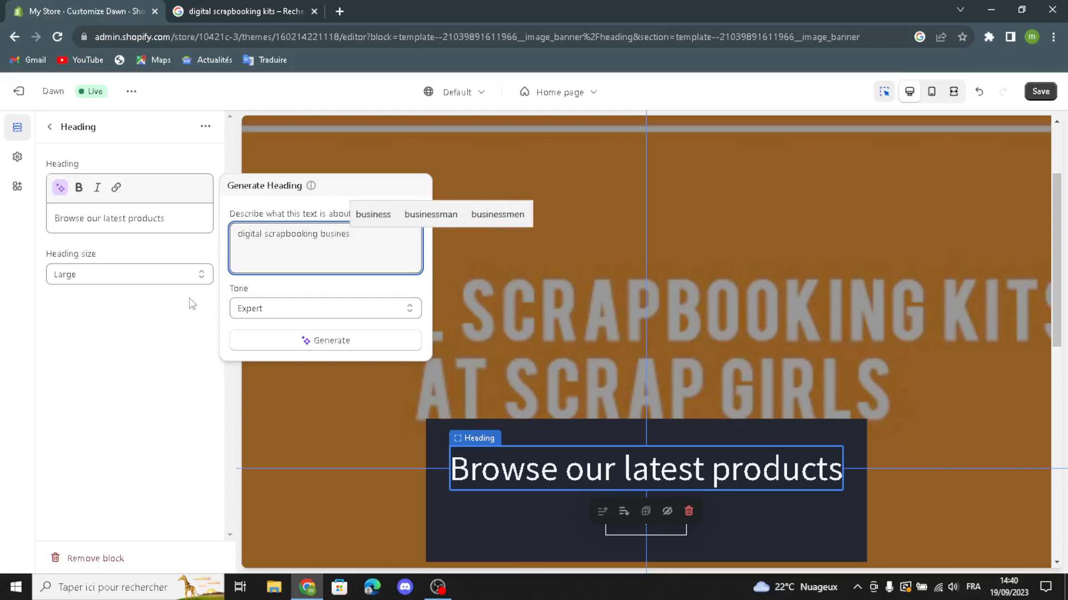
{"action": "key", "text": "BackSpace"}
{"action": "key", "text": "BackSpace"}
{"action": "type", "text": "kits"}
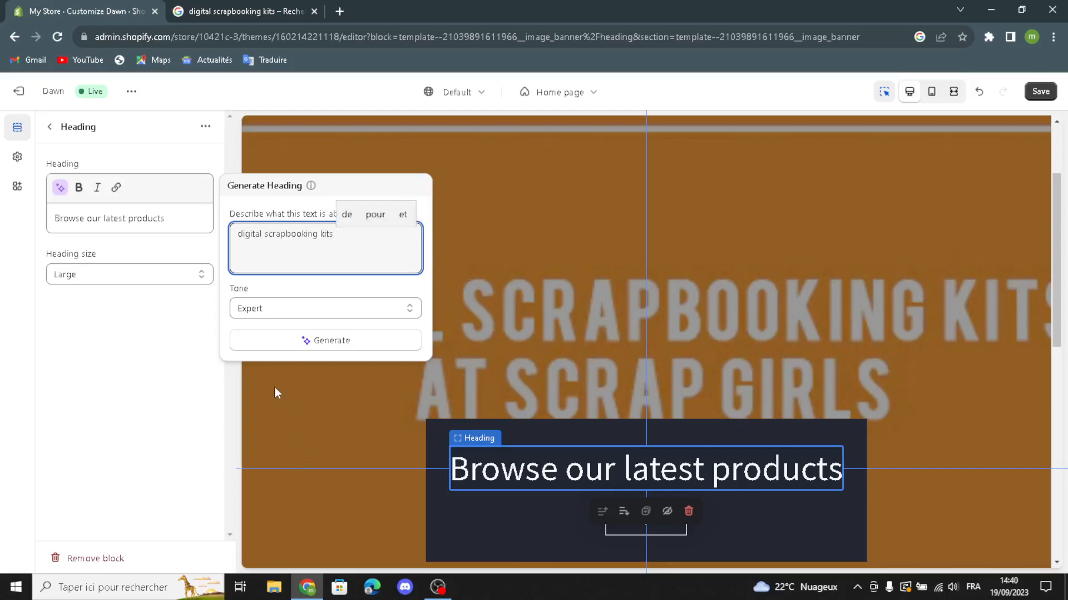
{"action": "left_click", "coordinate": [281, 340]}
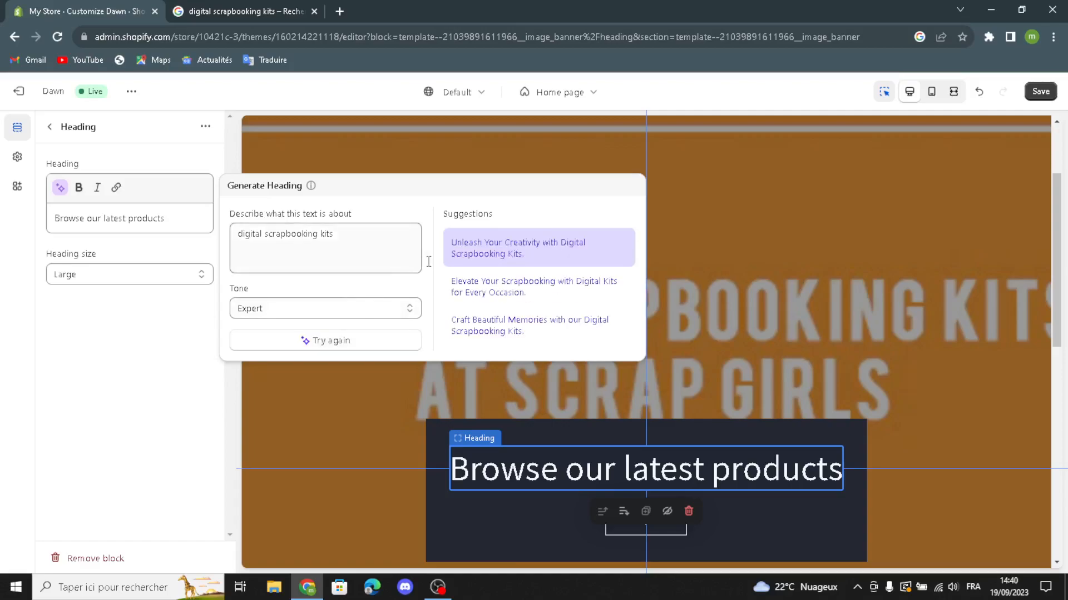
{"action": "left_click", "coordinate": [450, 252]}
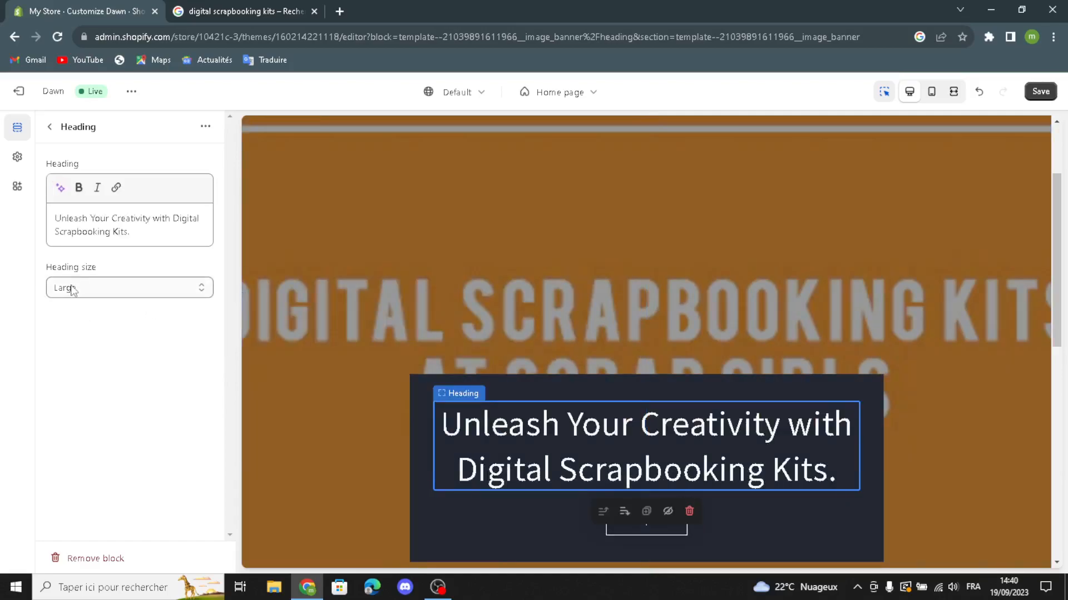
Choose a smaller heading size for the image banner's heading and leave its settings
{"action": "left_click", "coordinate": [73, 288]}
{"action": "left_click", "coordinate": [78, 315]}
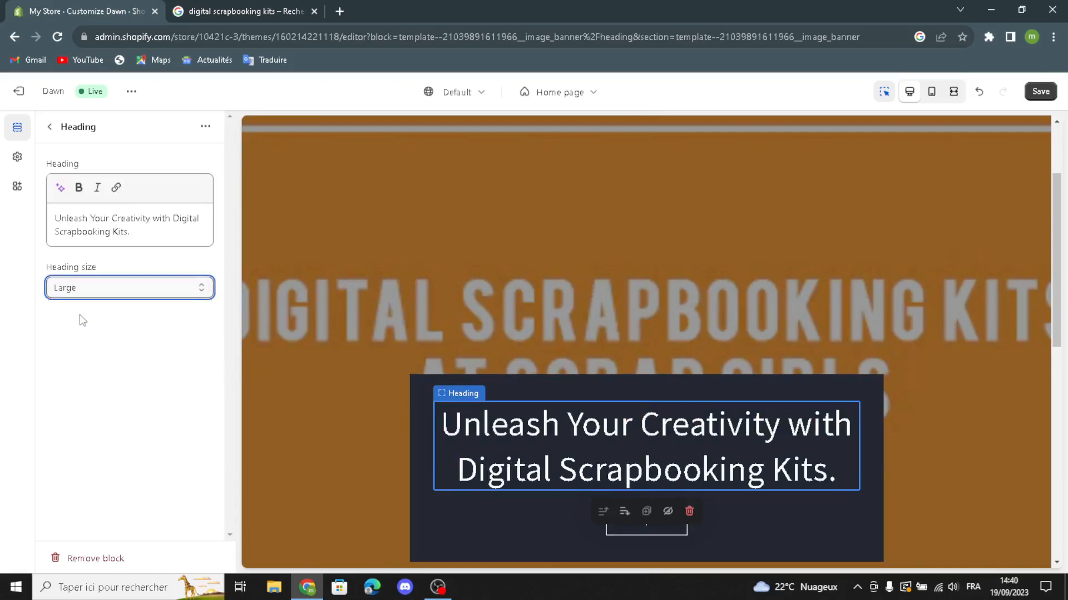
{"action": "left_click", "coordinate": [49, 127]}
Try the outline style for the image banner's second button, revert it and leave the button settings
{"action": "left_click", "coordinate": [107, 349]}
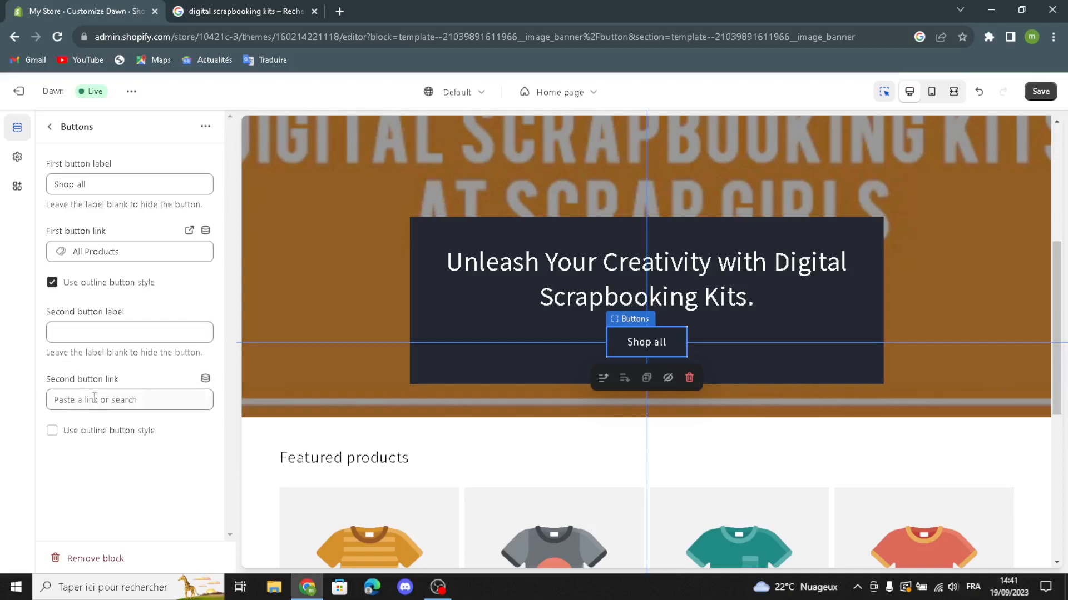
{"action": "left_click", "coordinate": [52, 432]}
{"action": "left_click", "coordinate": [60, 433]}
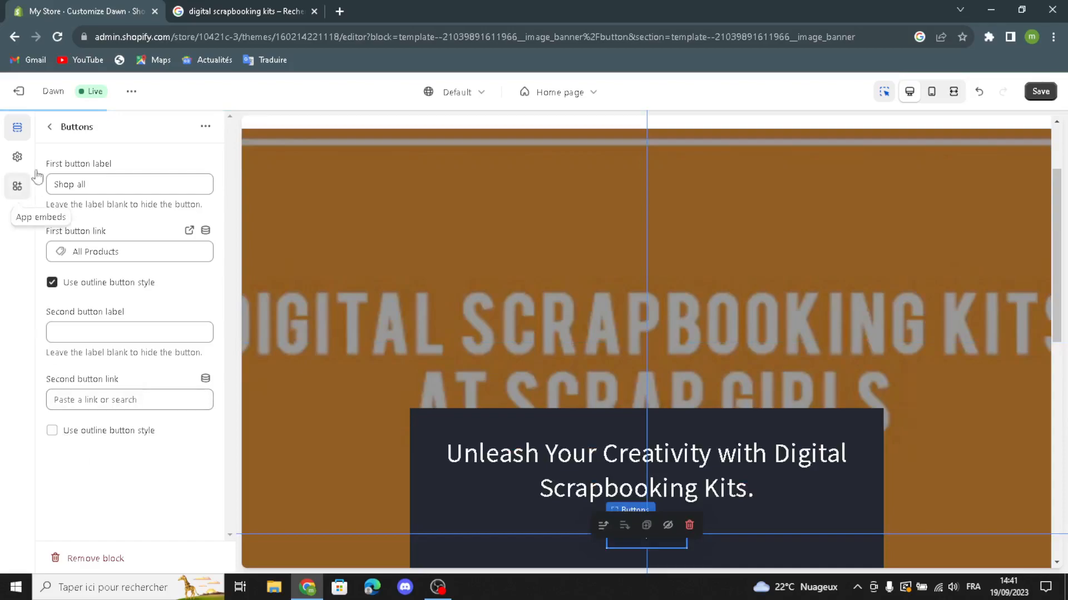
{"action": "left_click", "coordinate": [49, 127]}
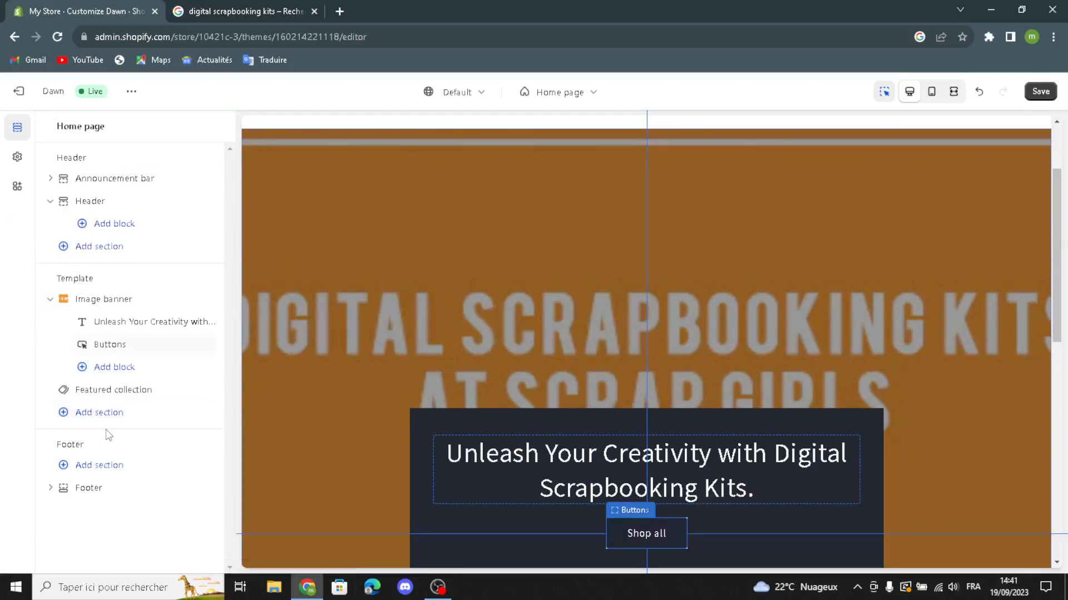
Generate the Featured collection heading "Unlock Your Creativity with Digital Scrapbooking Kits." from "digital scrapbooking kits" and set its size to Medium
{"action": "left_click", "coordinate": [108, 395]}
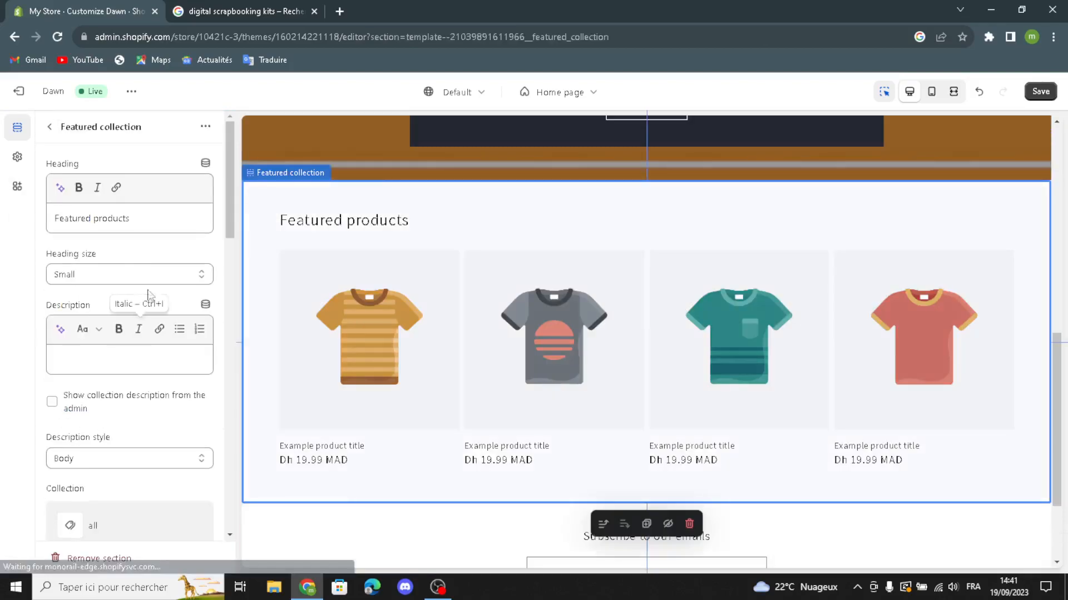
{"action": "left_click", "coordinate": [60, 189]}
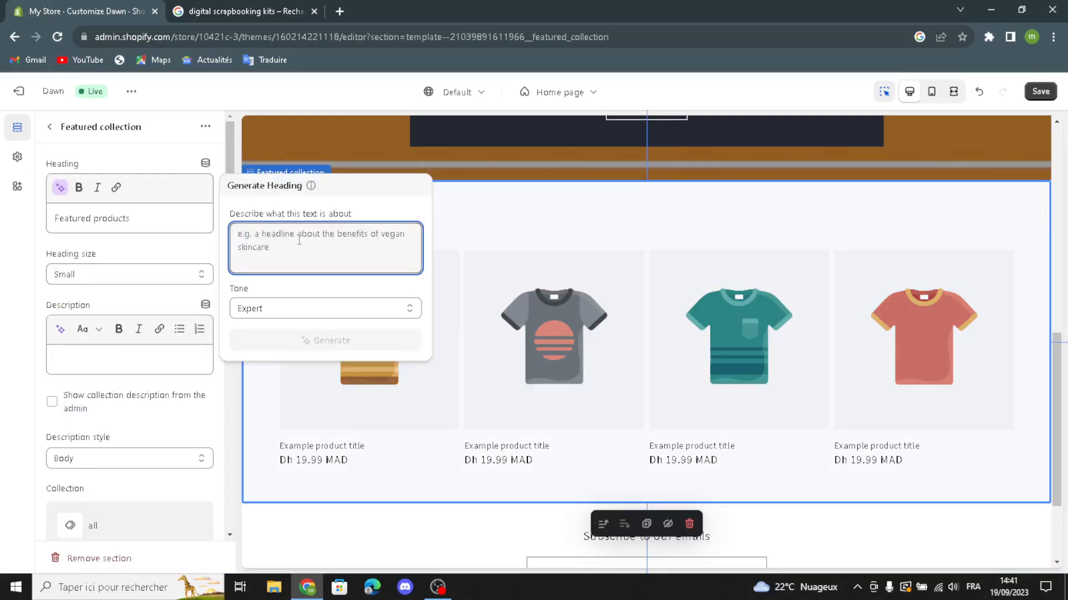
{"action": "type", "text": "di"}
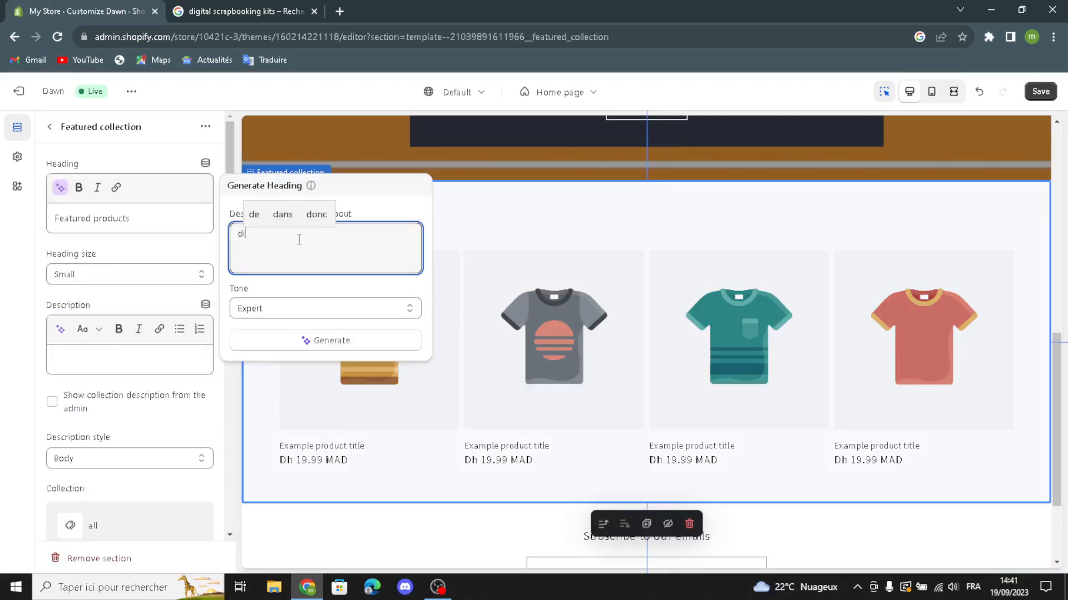
{"action": "type", "text": "gital sc"}
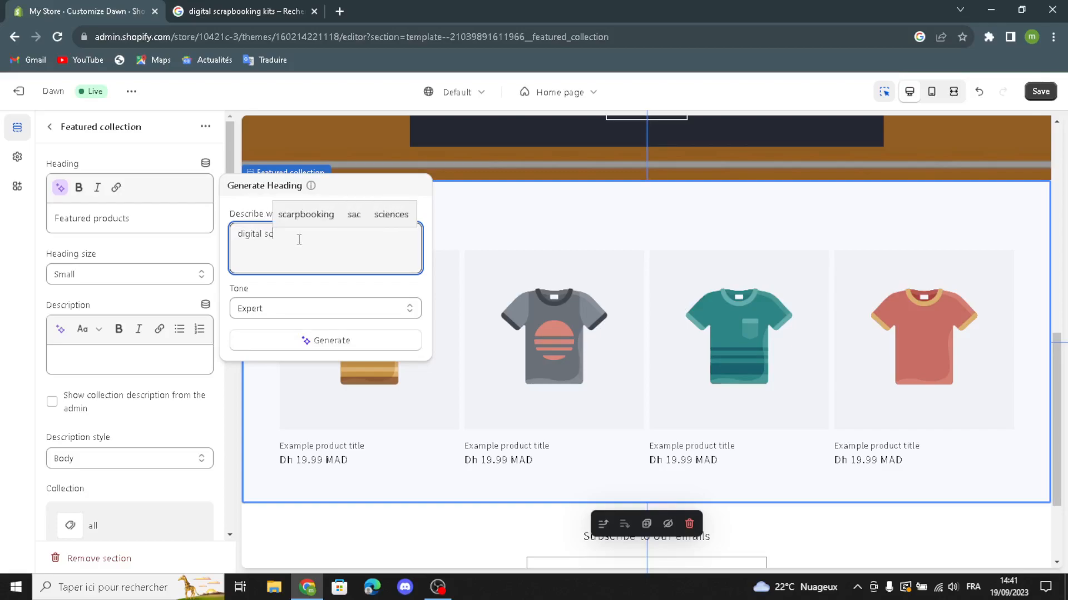
{"action": "type", "text": "rapb"}
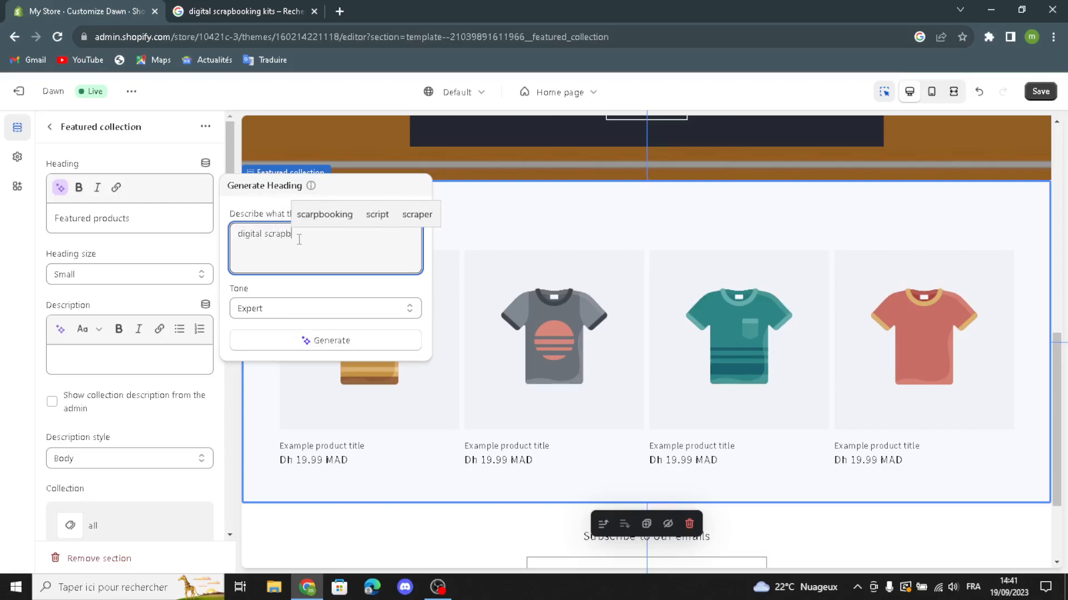
{"action": "type", "text": "ooking kits"}
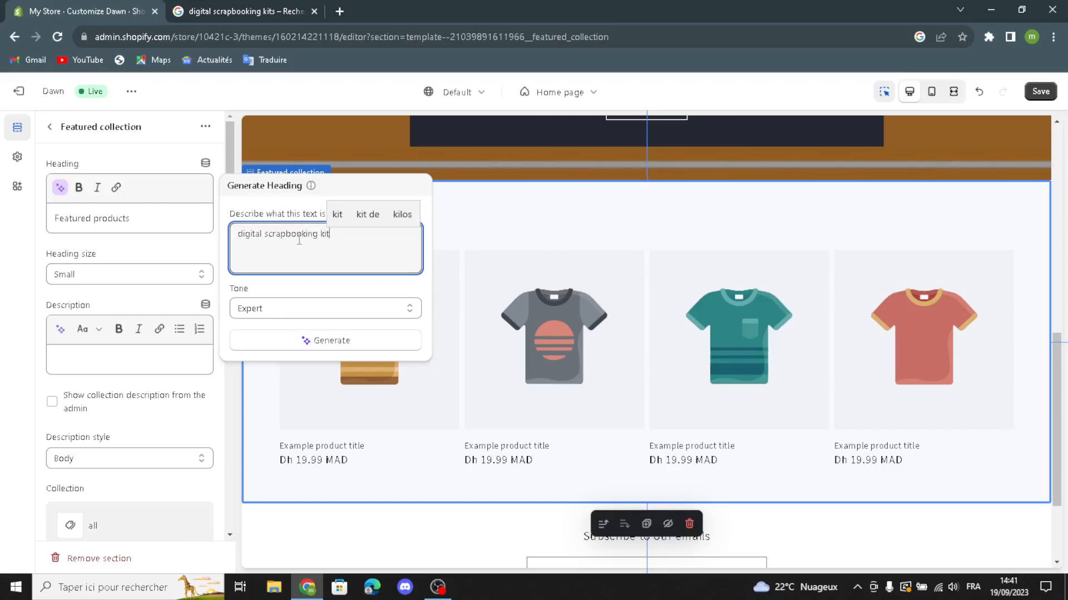
{"action": "left_click", "coordinate": [300, 340]}
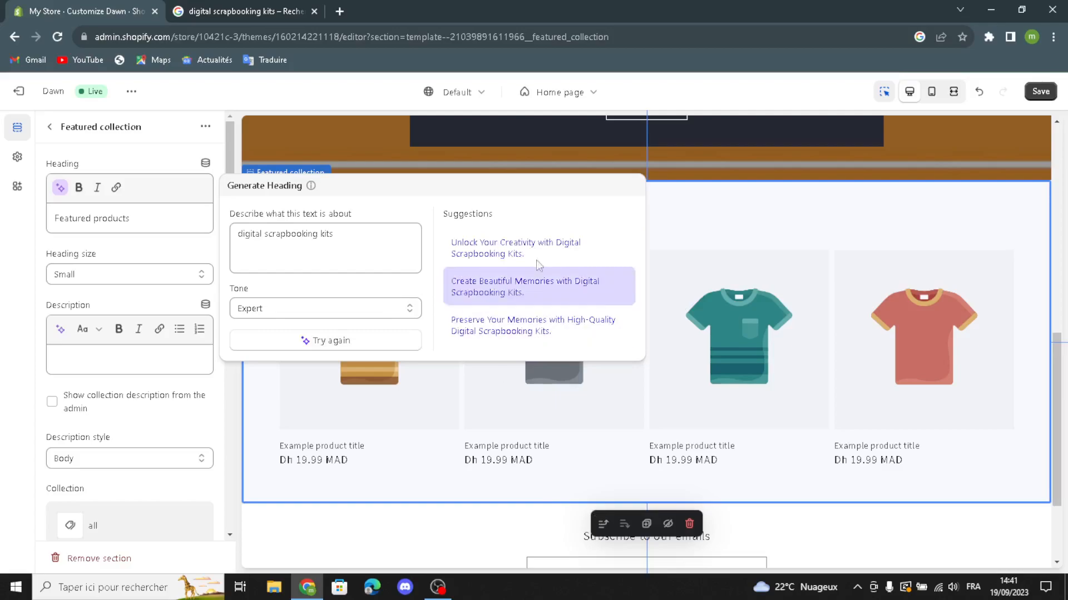
{"action": "left_click", "coordinate": [513, 249]}
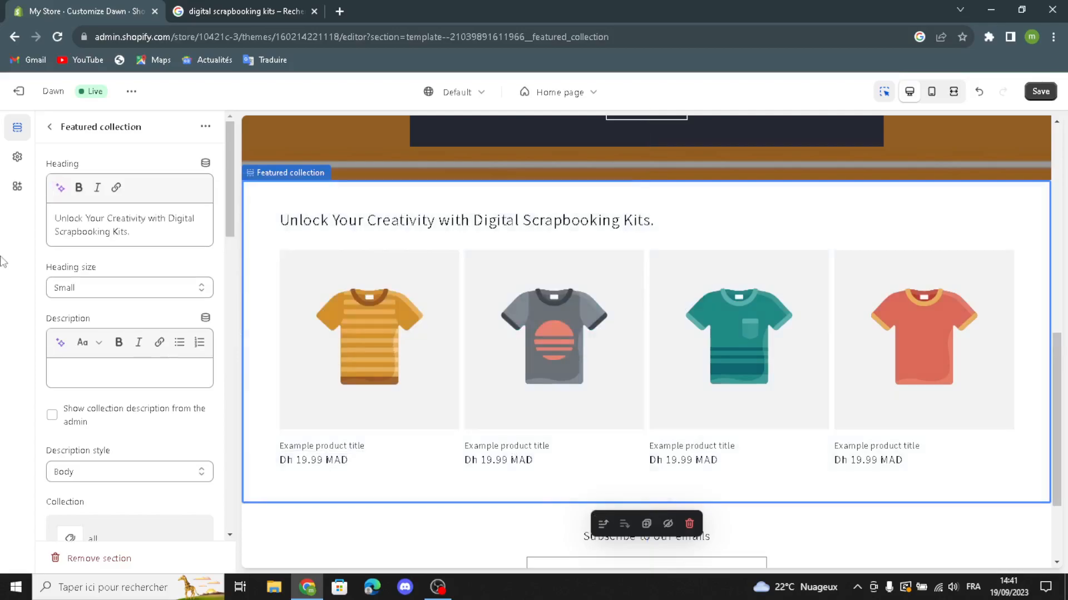
{"action": "left_click", "coordinate": [117, 292]}
{"action": "left_click", "coordinate": [112, 316]}
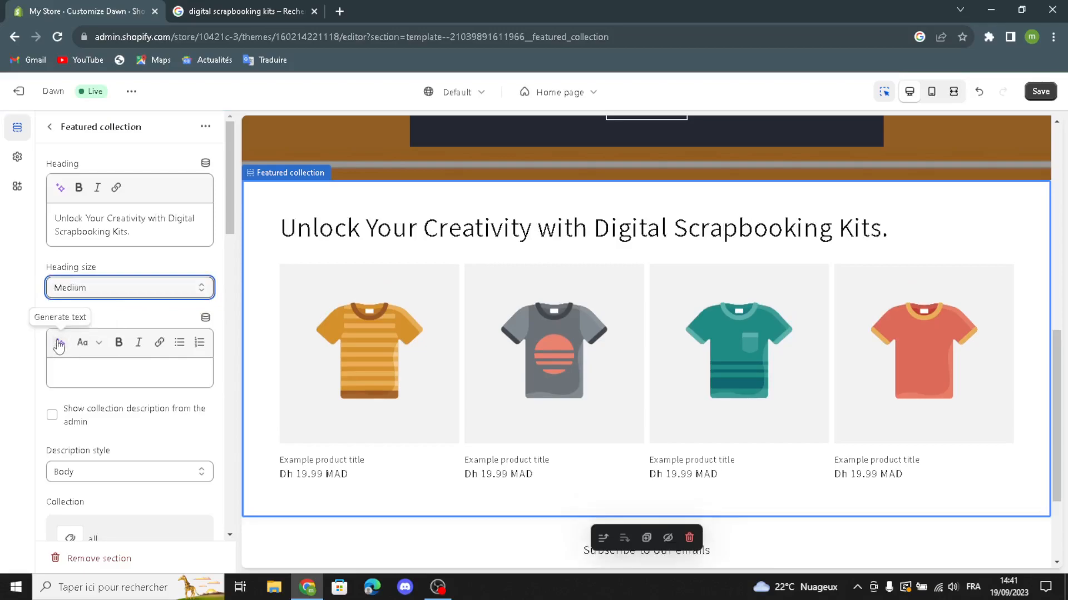
Show the collection description from the admin in the Featured collection and keep the Body description style
{"action": "left_click", "coordinate": [59, 344]}
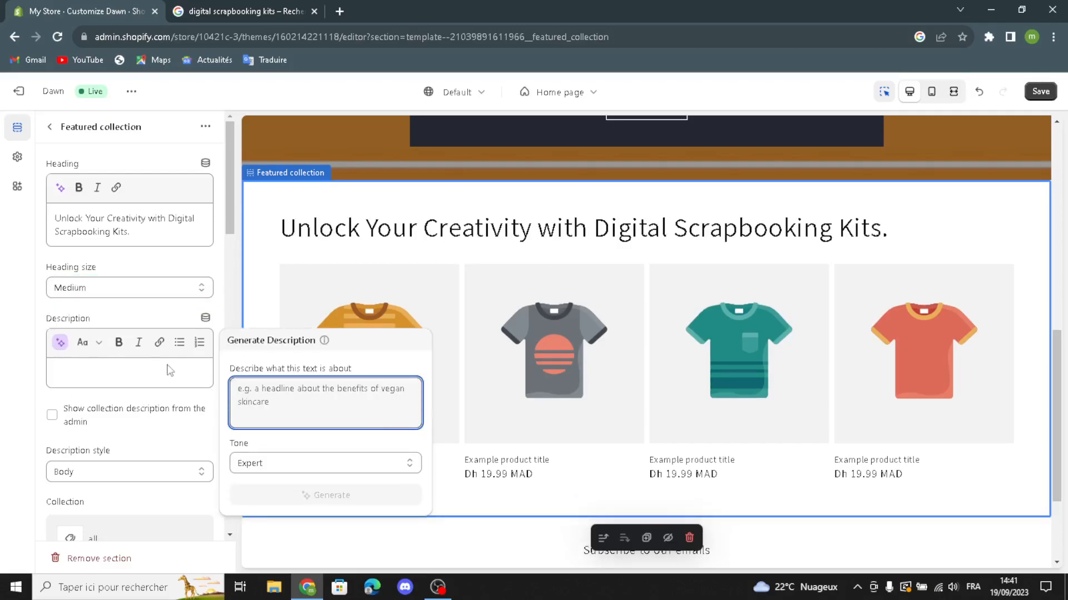
{"action": "left_click", "coordinate": [32, 318]}
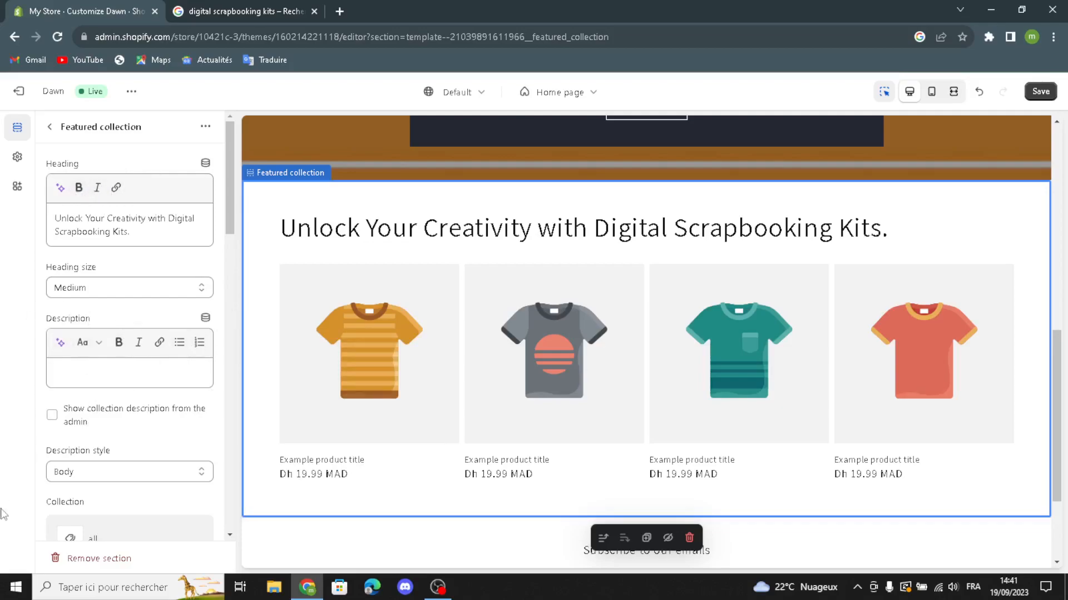
{"action": "left_click", "coordinate": [51, 416]}
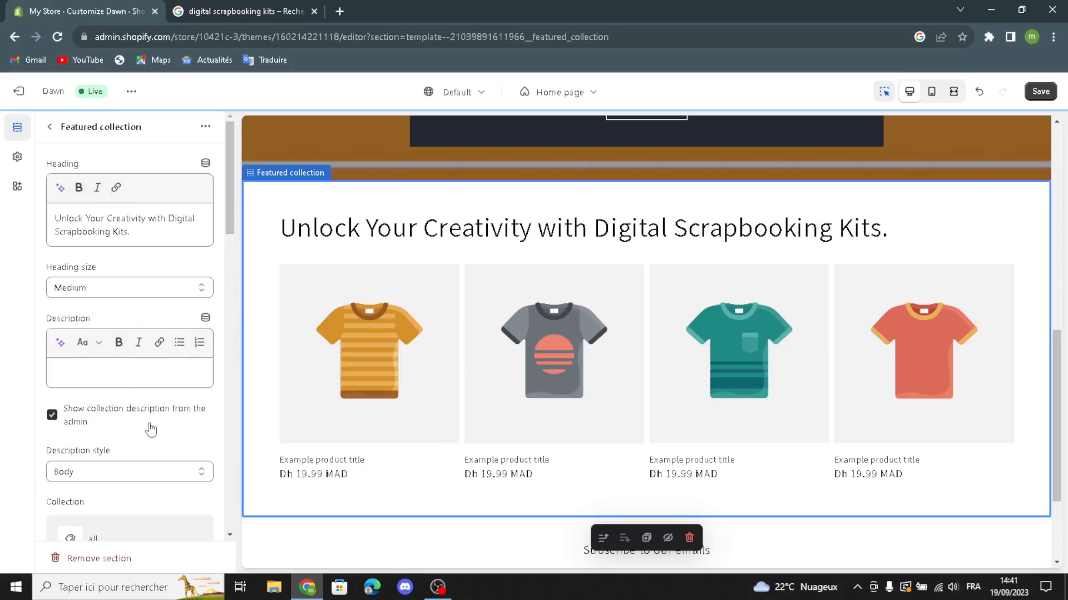
{"action": "left_click", "coordinate": [56, 477]}
{"action": "left_click", "coordinate": [64, 474]}
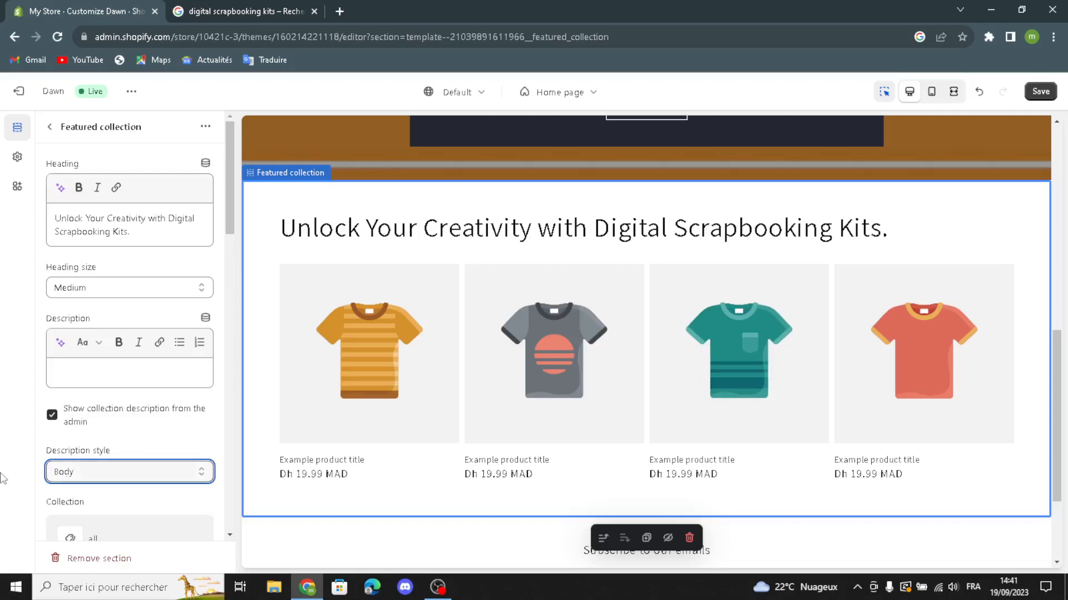
Make the Featured collection's products full width and enable its carousel on desktop
{"action": "scroll", "coordinate": [75, 502], "scroll_direction": "down", "scroll_amount": 3}
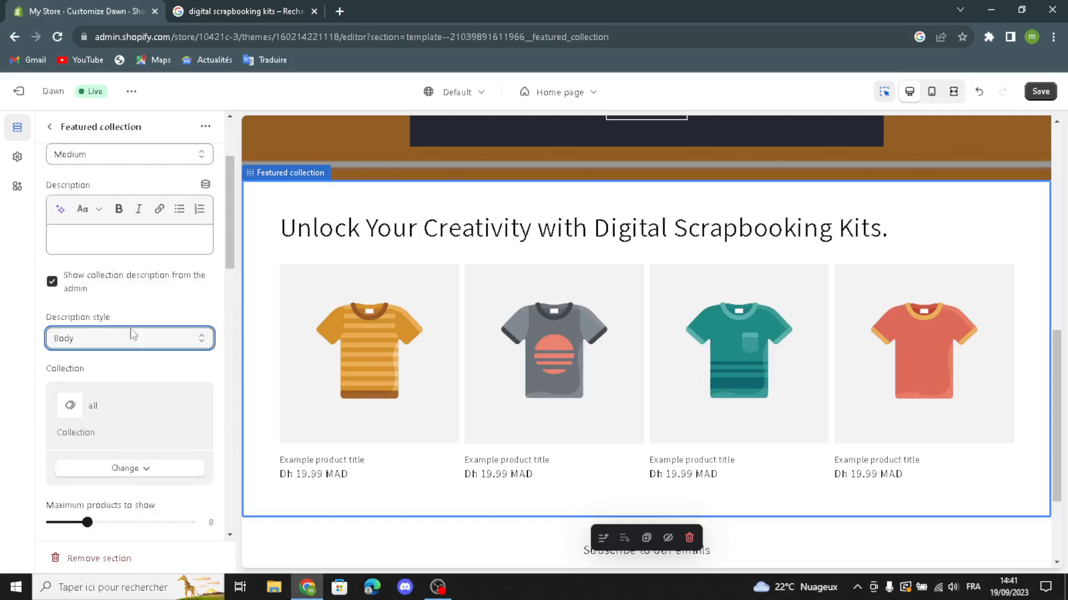
{"action": "scroll", "coordinate": [149, 409], "scroll_direction": "down", "scroll_amount": 4}
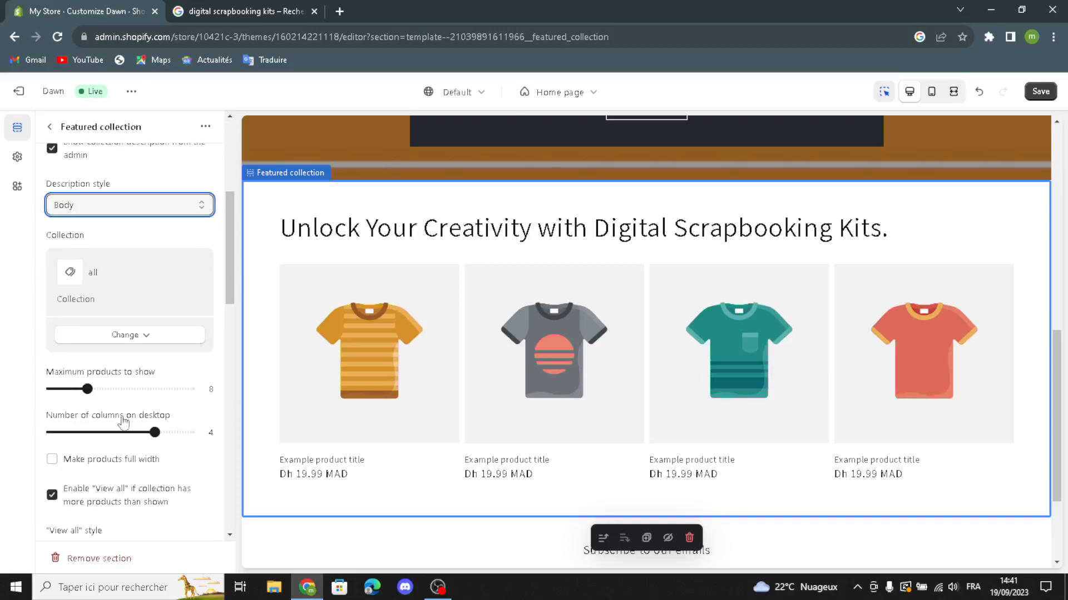
{"action": "left_click", "coordinate": [52, 393]}
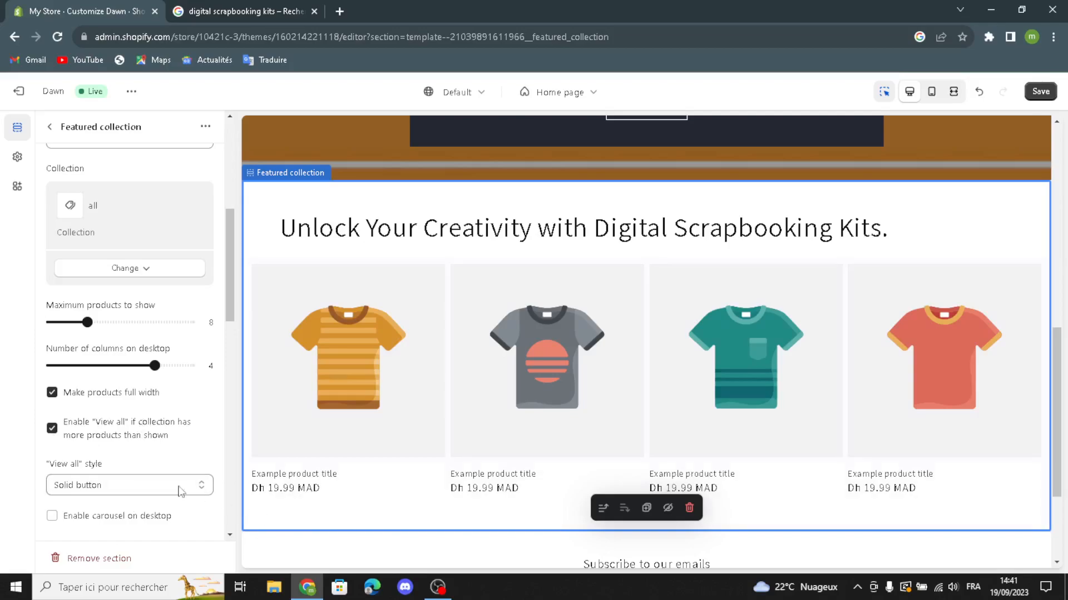
{"action": "scroll", "coordinate": [67, 480], "scroll_direction": "down", "scroll_amount": 2}
{"action": "left_click", "coordinate": [52, 383]}
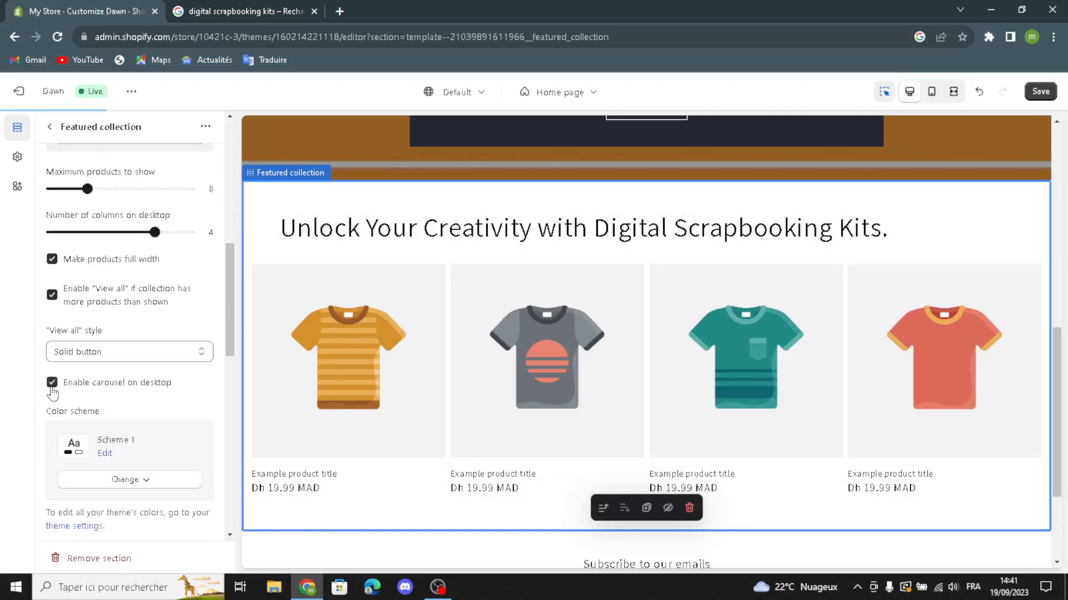
Show the vendor and enable the quick add button on the product cards, with swipe enabled on mobile
{"action": "scroll", "coordinate": [106, 484], "scroll_direction": "down", "scroll_amount": 3}
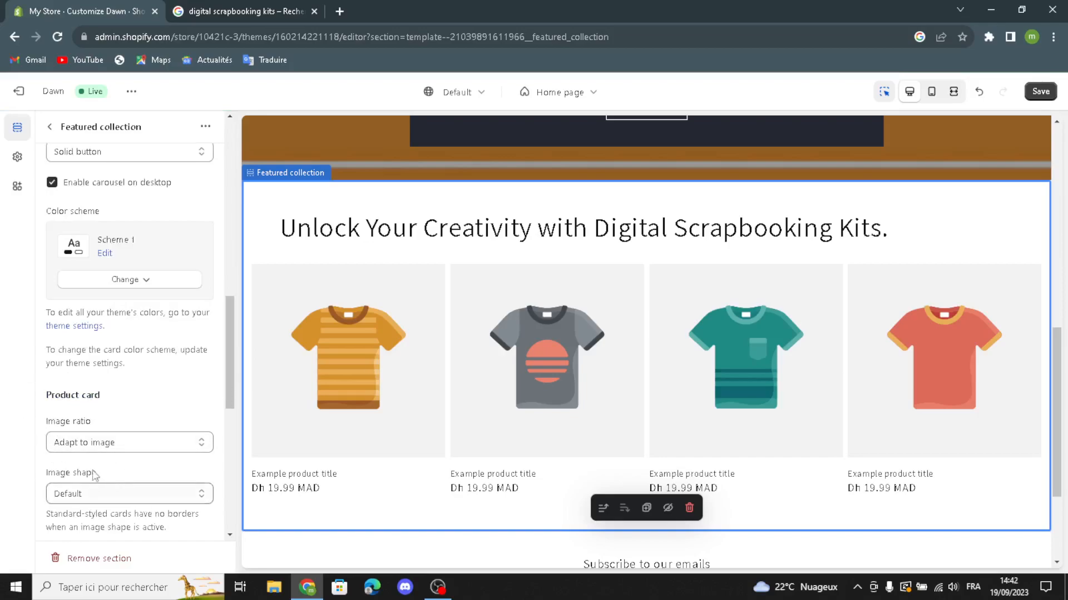
{"action": "scroll", "coordinate": [94, 475], "scroll_direction": "down", "scroll_amount": 3}
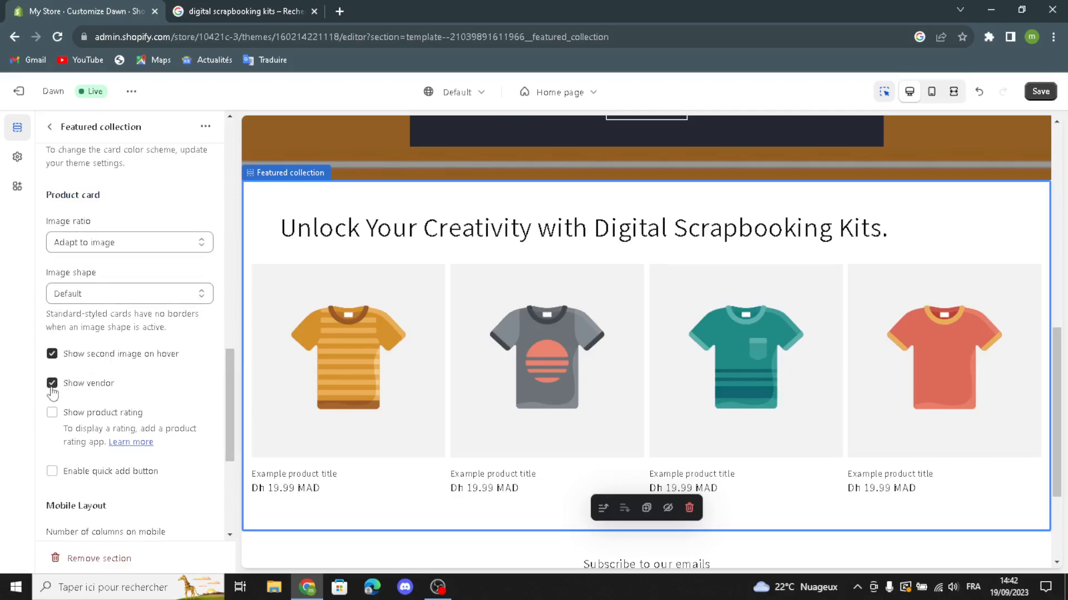
{"action": "left_click", "coordinate": [51, 472]}
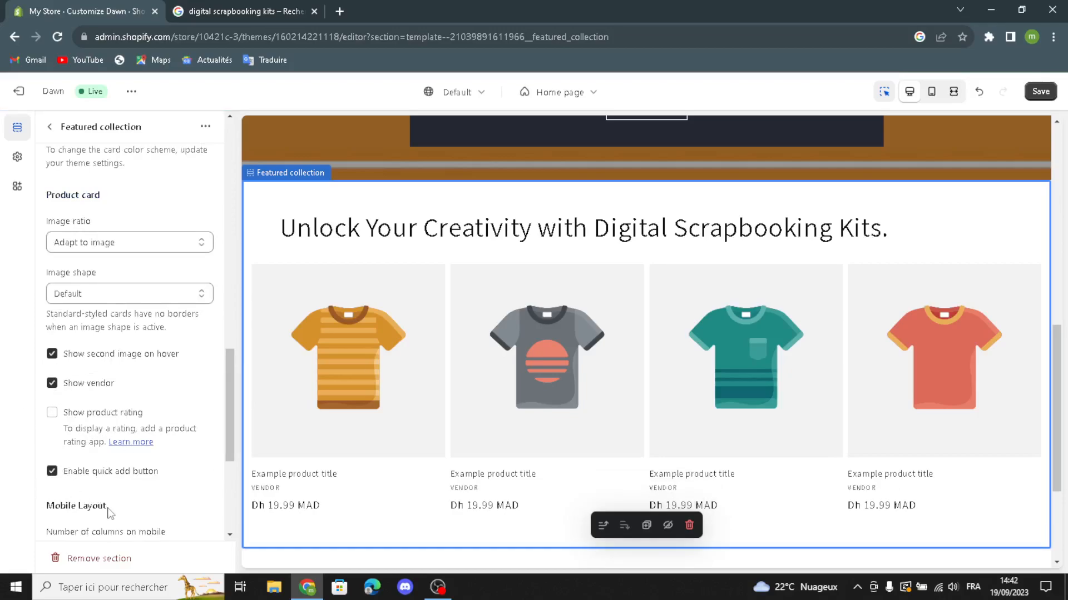
{"action": "scroll", "coordinate": [109, 512], "scroll_direction": "down", "scroll_amount": 3}
{"action": "left_click", "coordinate": [52, 451]}
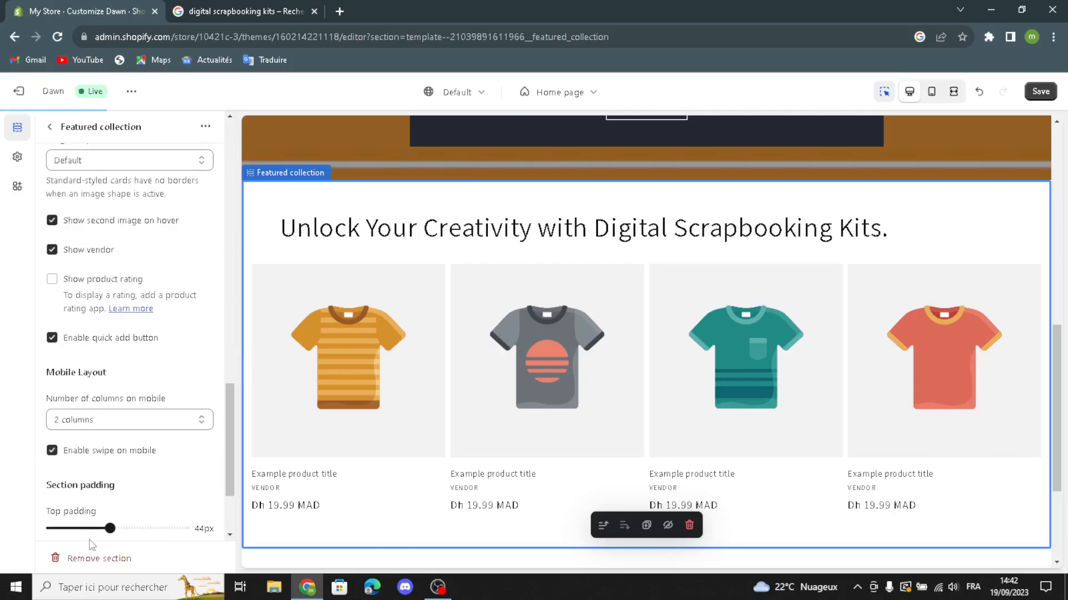
{"action": "scroll", "coordinate": [109, 466], "scroll_direction": "down", "scroll_amount": 2}
{"action": "scroll", "coordinate": [110, 466], "scroll_direction": "up", "scroll_amount": 4}
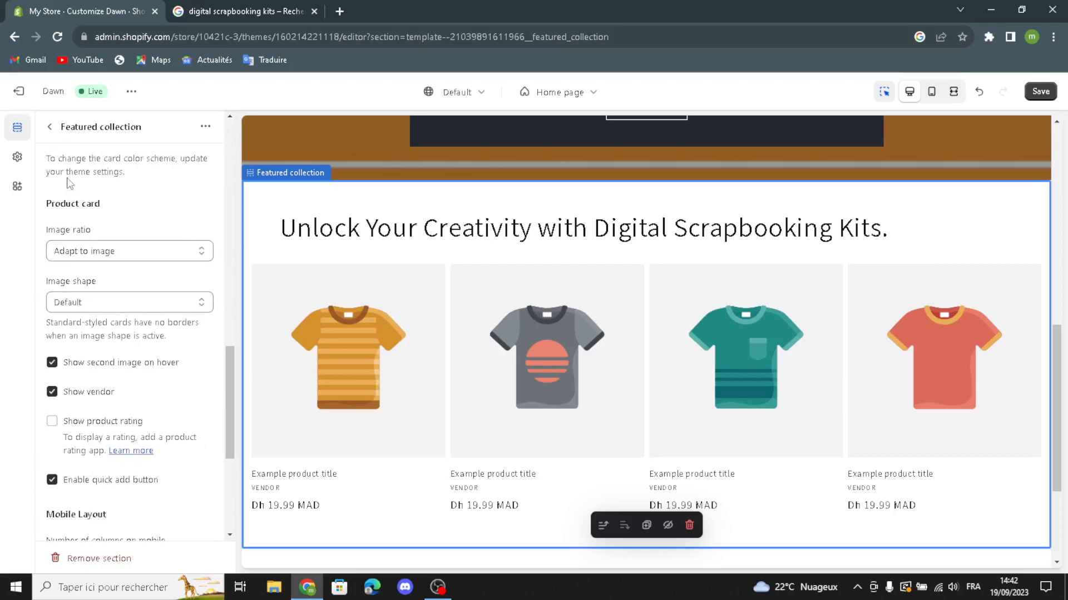
{"action": "left_click", "coordinate": [49, 127]}
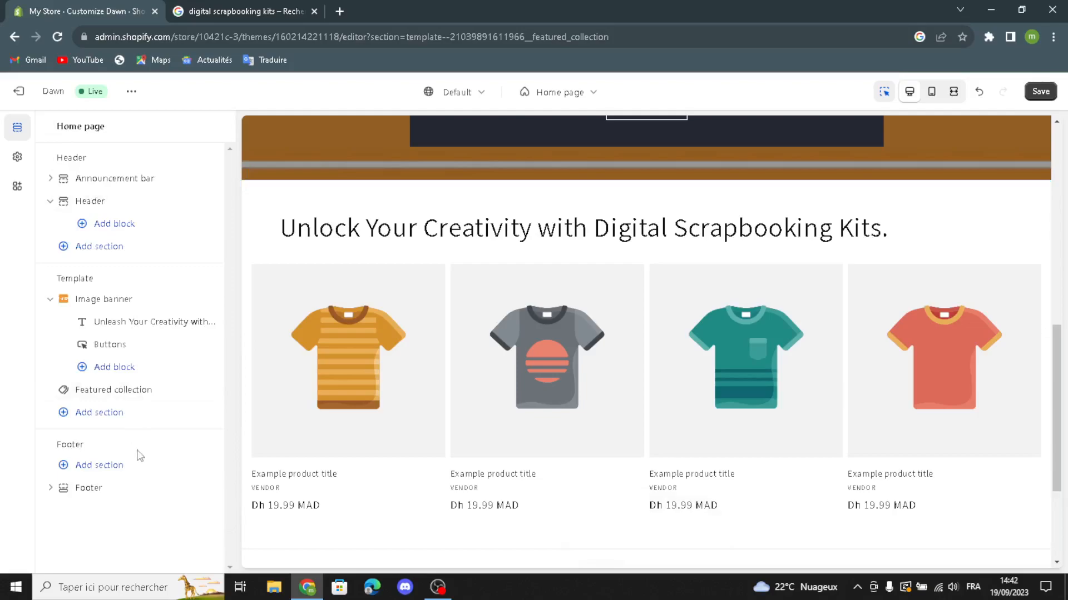
Look through the section types that can be added to the home page template without adding one
{"action": "left_click", "coordinate": [84, 415]}
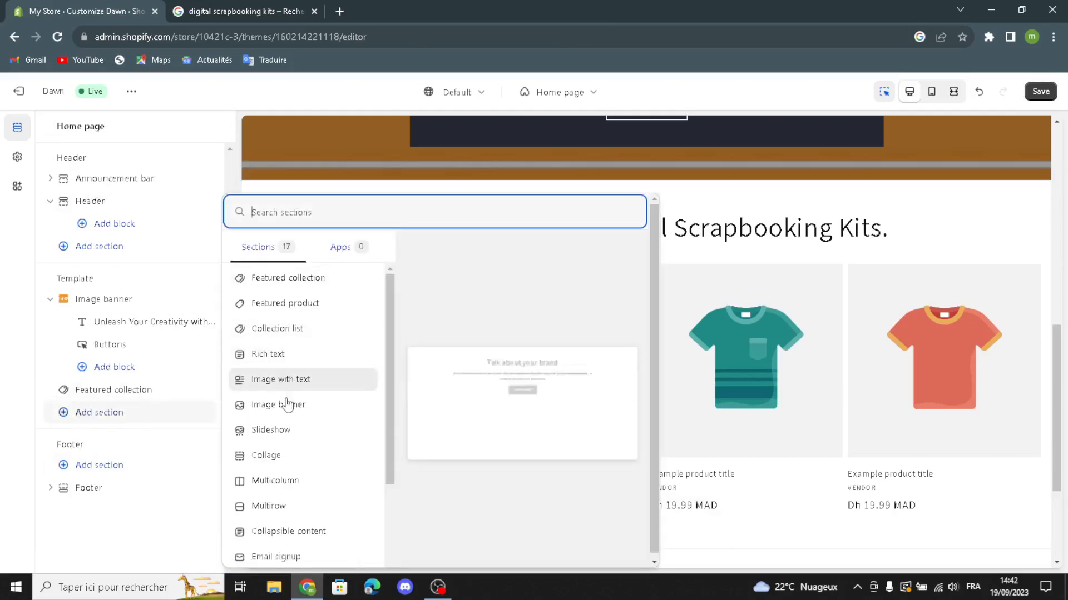
{"action": "scroll", "coordinate": [287, 464], "scroll_direction": "down", "scroll_amount": 3}
{"action": "scroll", "coordinate": [292, 465], "scroll_direction": "up", "scroll_amount": 3}
{"action": "scroll", "coordinate": [292, 462], "scroll_direction": "down", "scroll_amount": 3}
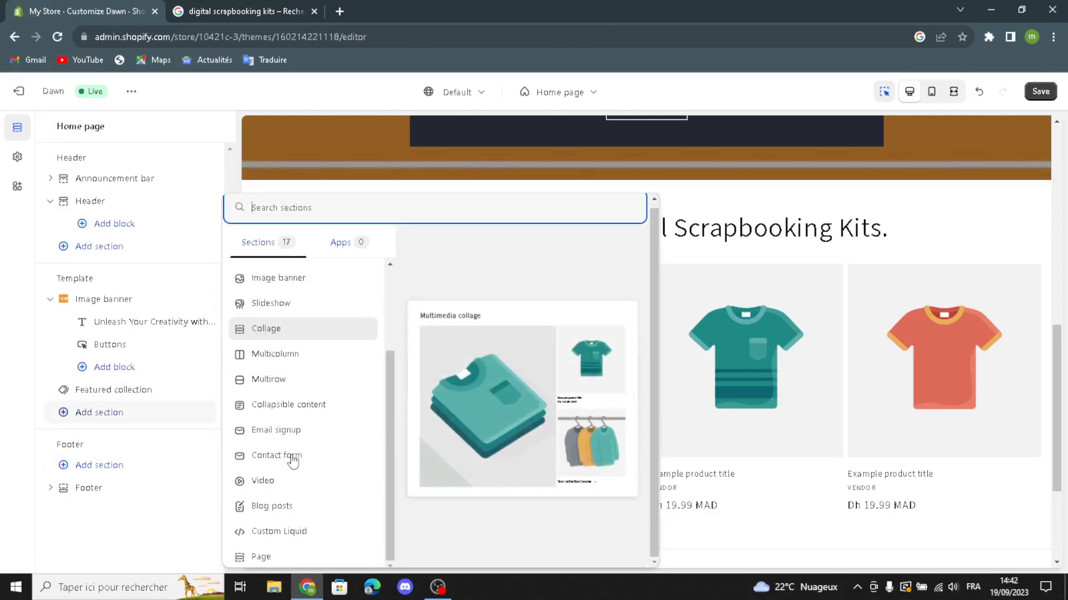
{"action": "left_click", "coordinate": [5, 459]}
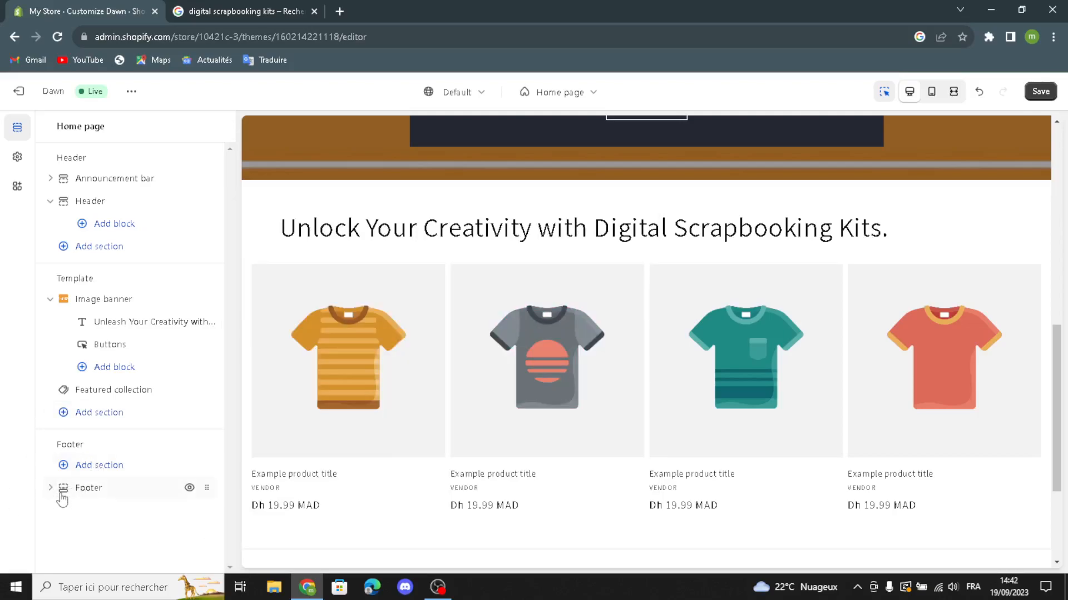
Review the footer's color scheme, email signup, Follow on Shop and social media icon settings
{"action": "left_click", "coordinate": [62, 492]}
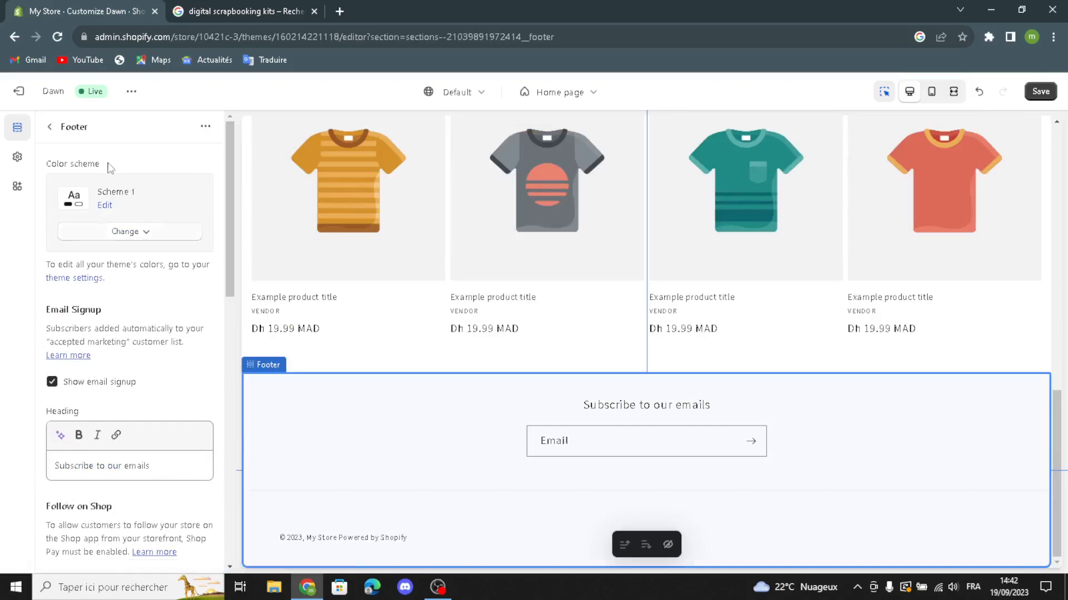
{"action": "left_click", "coordinate": [93, 234]}
{"action": "left_click", "coordinate": [94, 236]}
{"action": "scroll", "coordinate": [120, 524], "scroll_direction": "down", "scroll_amount": 2}
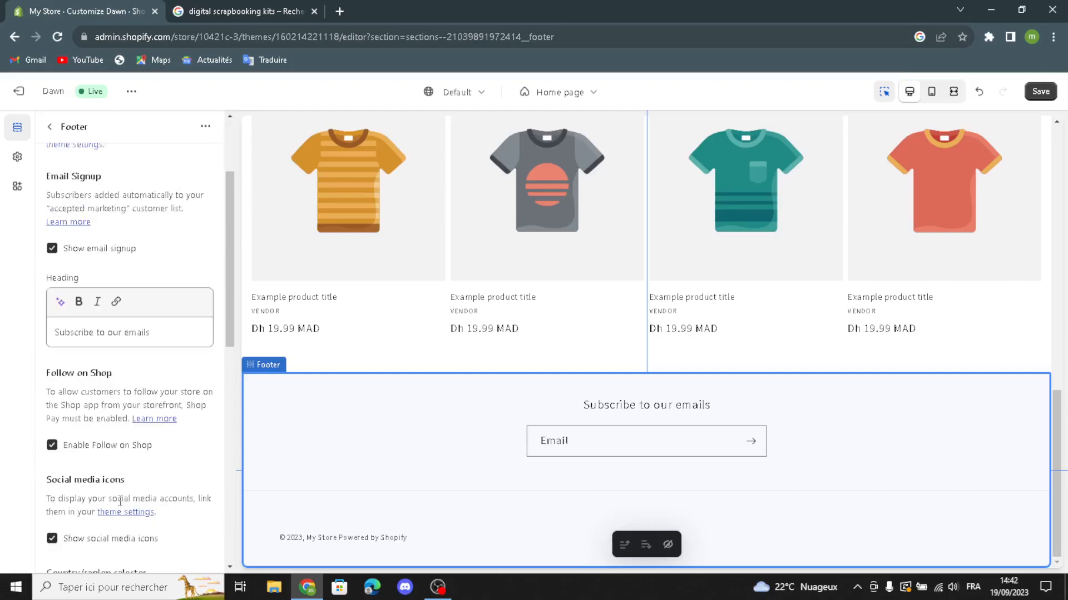
{"action": "left_click", "coordinate": [52, 539]}
Check the customized home page in the preview and save the theme changes
{"action": "scroll", "coordinate": [684, 397], "scroll_direction": "up", "scroll_amount": 11}
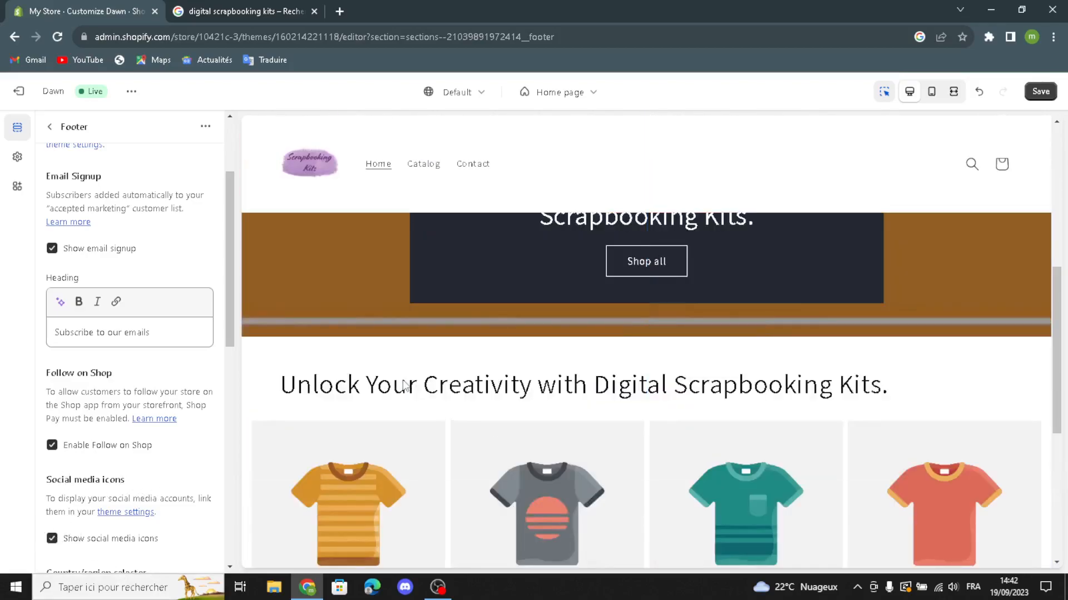
{"action": "scroll", "coordinate": [684, 398], "scroll_direction": "down", "scroll_amount": 4}
{"action": "scroll", "coordinate": [683, 393], "scroll_direction": "up", "scroll_amount": 1}
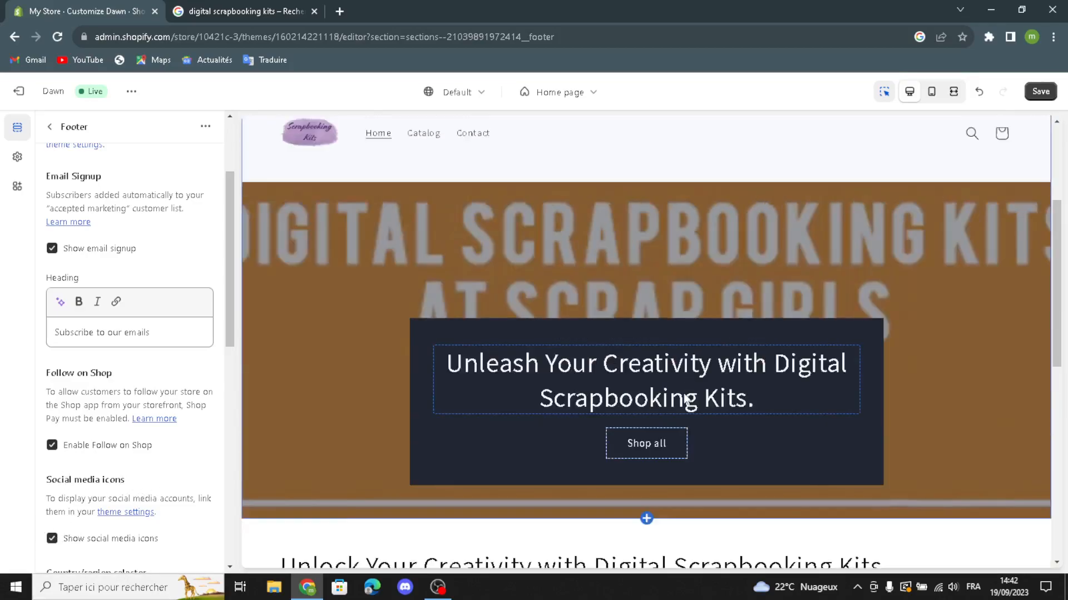
{"action": "left_click", "coordinate": [1041, 91]}
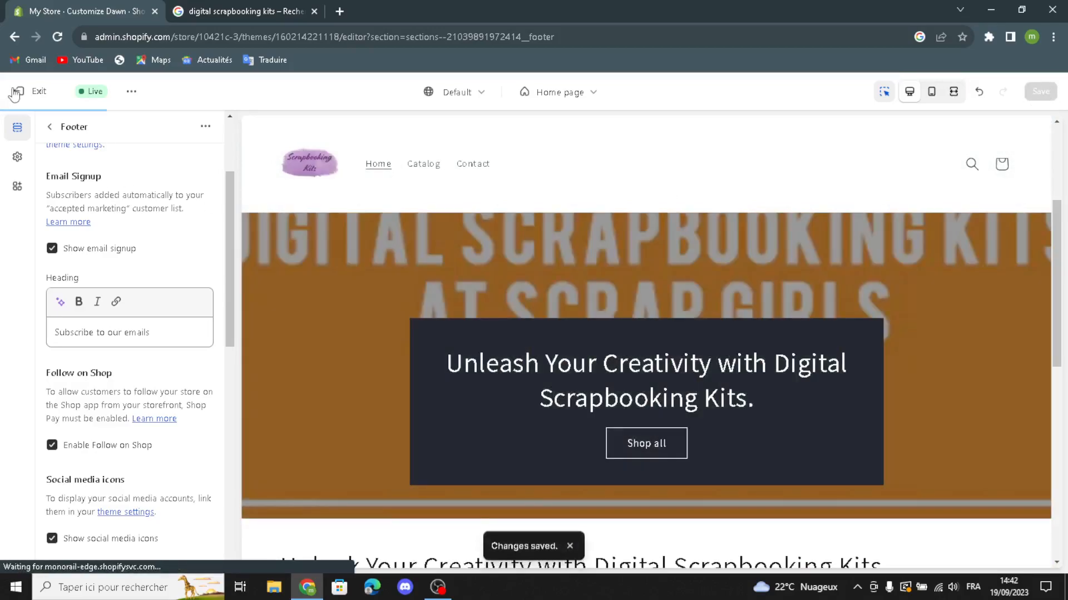
Exit the theme editor to the admin home, collapse the trial notice and mark "Add your first product" as completed
{"action": "left_click", "coordinate": [15, 94]}
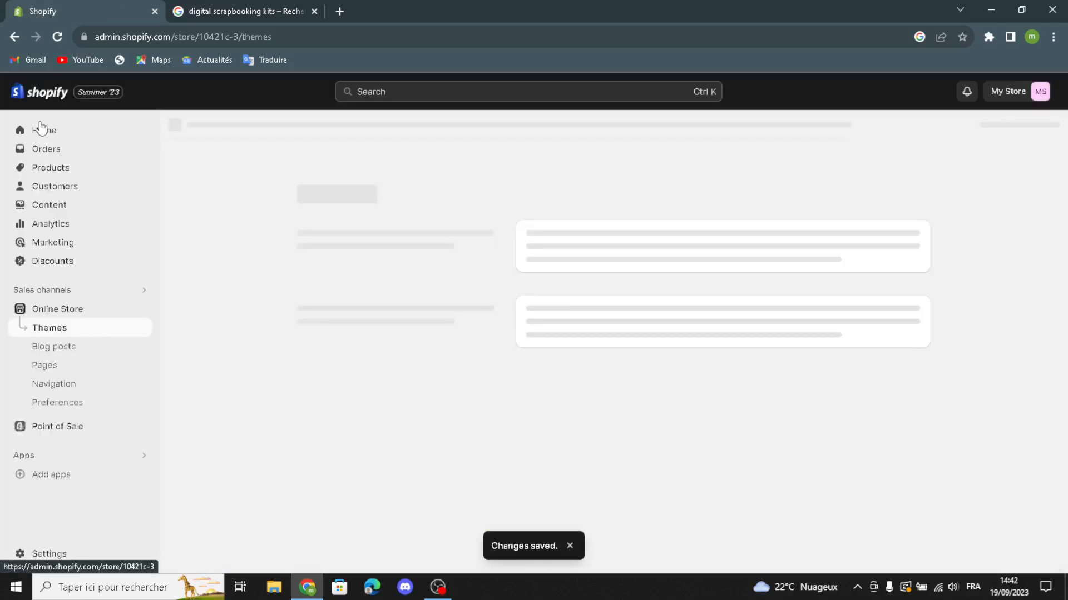
{"action": "left_click", "coordinate": [35, 133]}
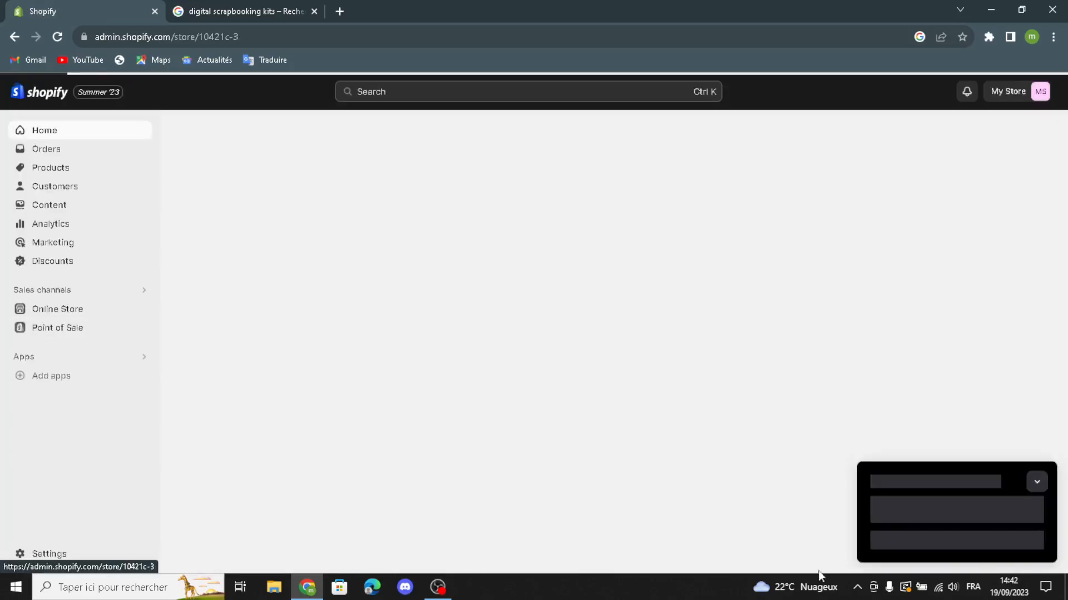
{"action": "left_click", "coordinate": [1036, 442]}
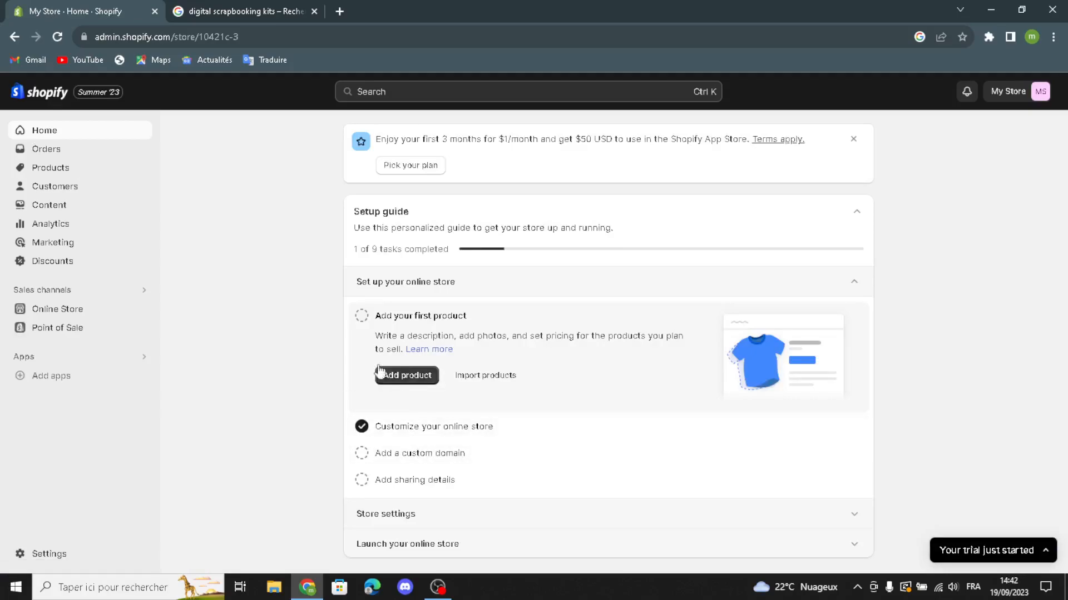
{"action": "left_click", "coordinate": [360, 318]}
Change the store name to PixelPress from the setup guide's store settings, save it and close the settings
{"action": "left_click", "coordinate": [373, 516]}
{"action": "left_click", "coordinate": [390, 401]}
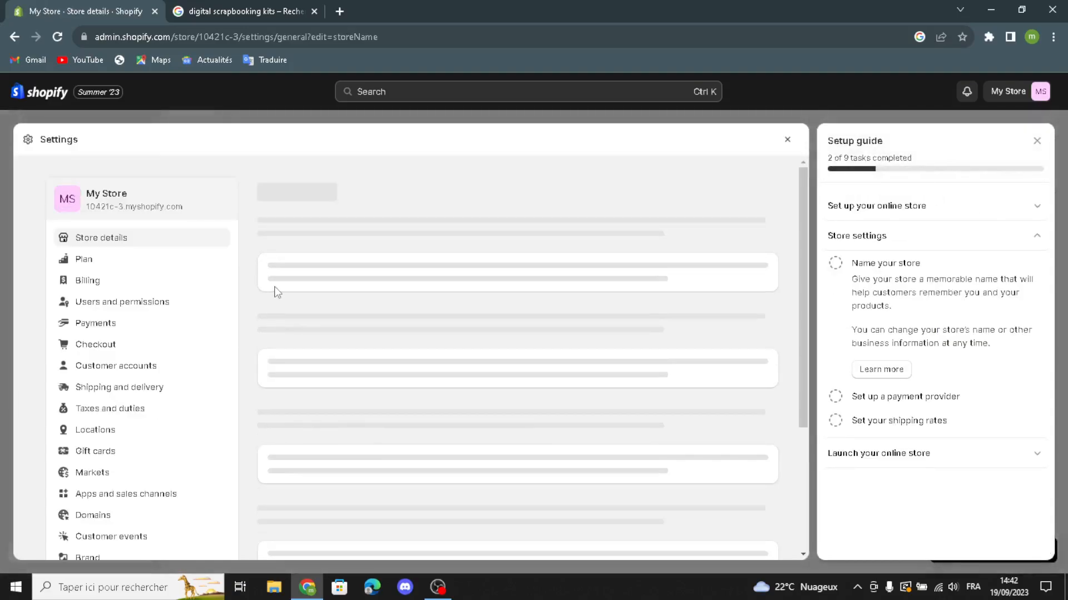
{"action": "key", "text": "ctrl+a"}
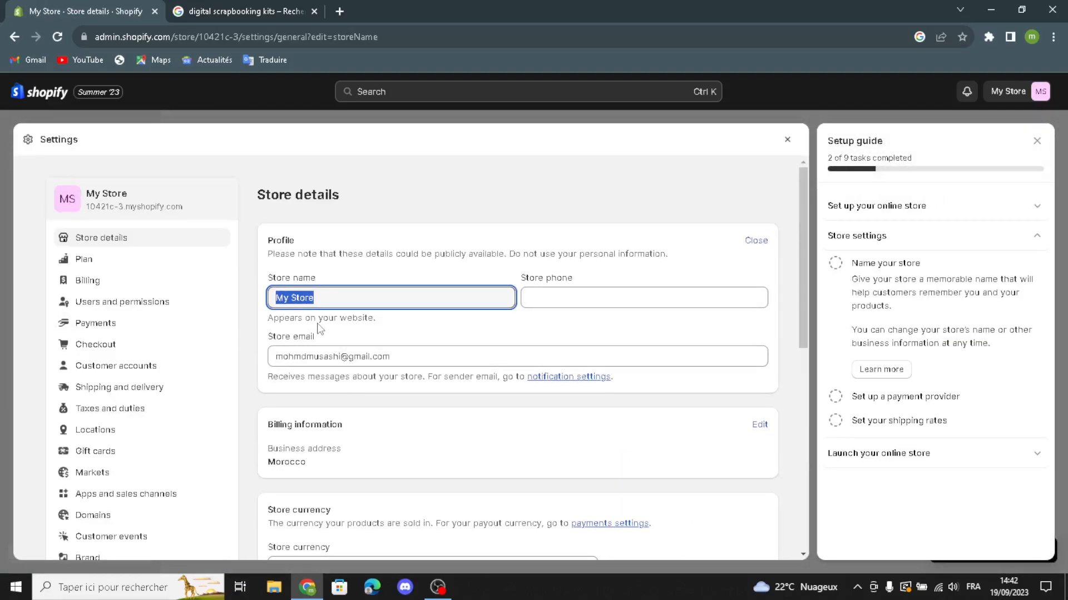
{"action": "type", "text": "PixelPress"}
{"action": "left_click", "coordinate": [577, 291]}
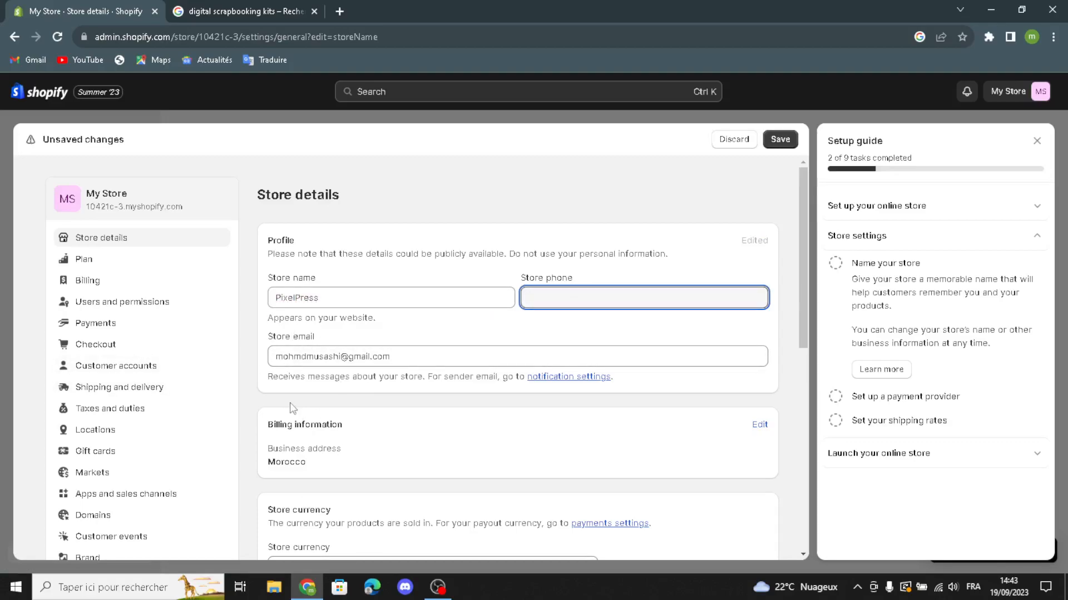
{"action": "left_click", "coordinate": [780, 139]}
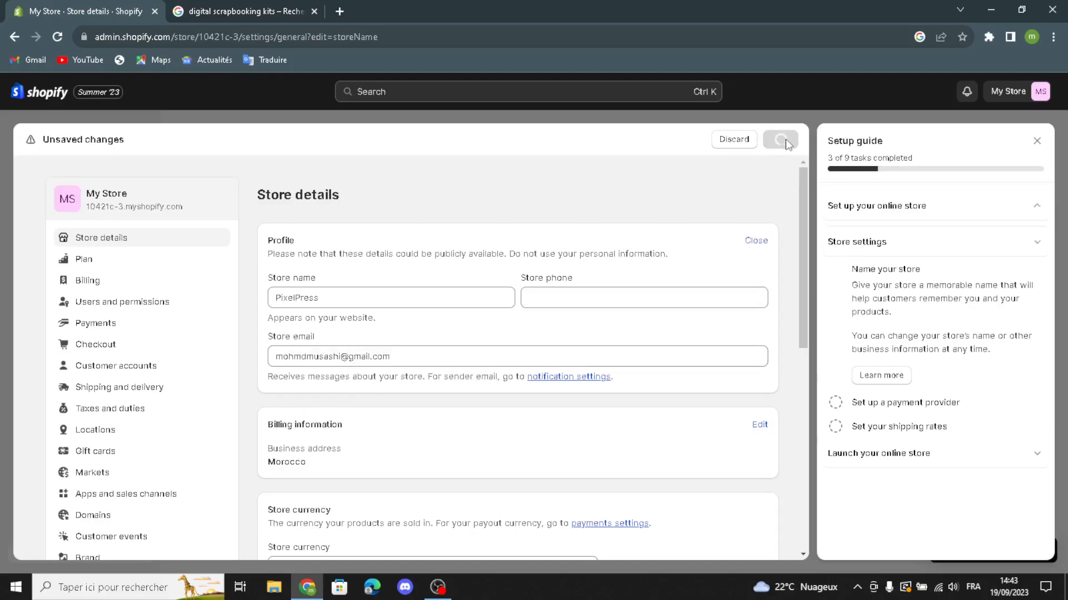
{"action": "left_click", "coordinate": [788, 140]}
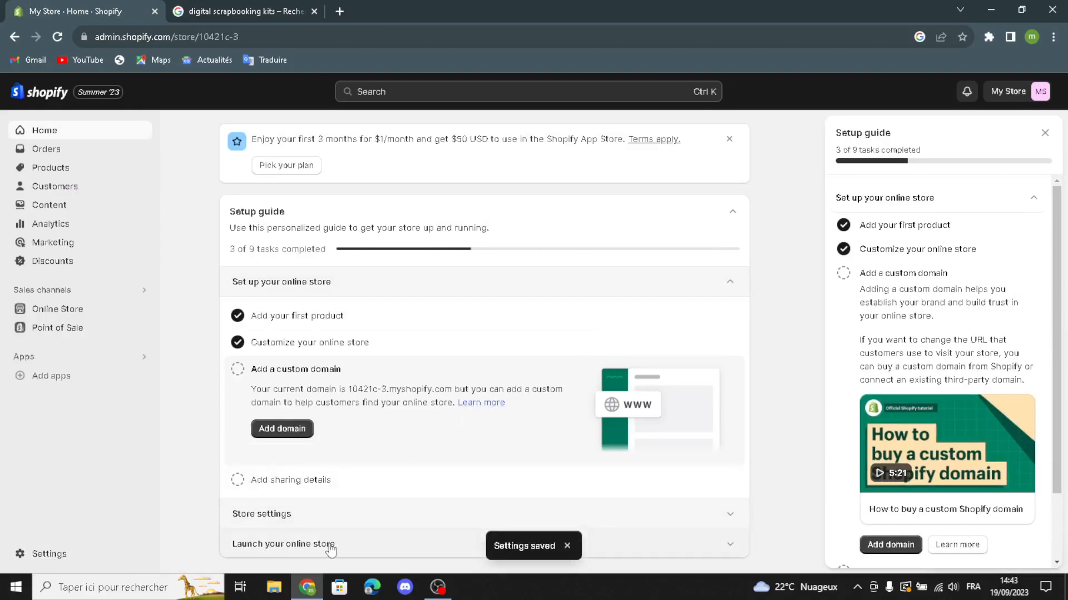
Show the setup guide's tasks for launching the online store and close the separate guide pane
{"action": "left_click", "coordinate": [330, 548]}
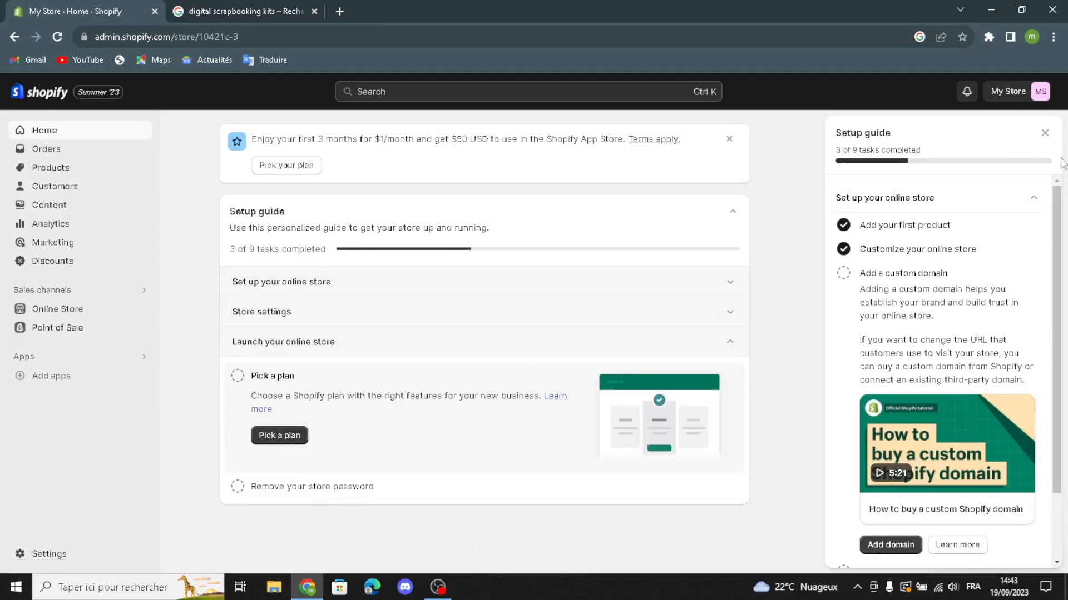
{"action": "left_click", "coordinate": [1045, 133]}
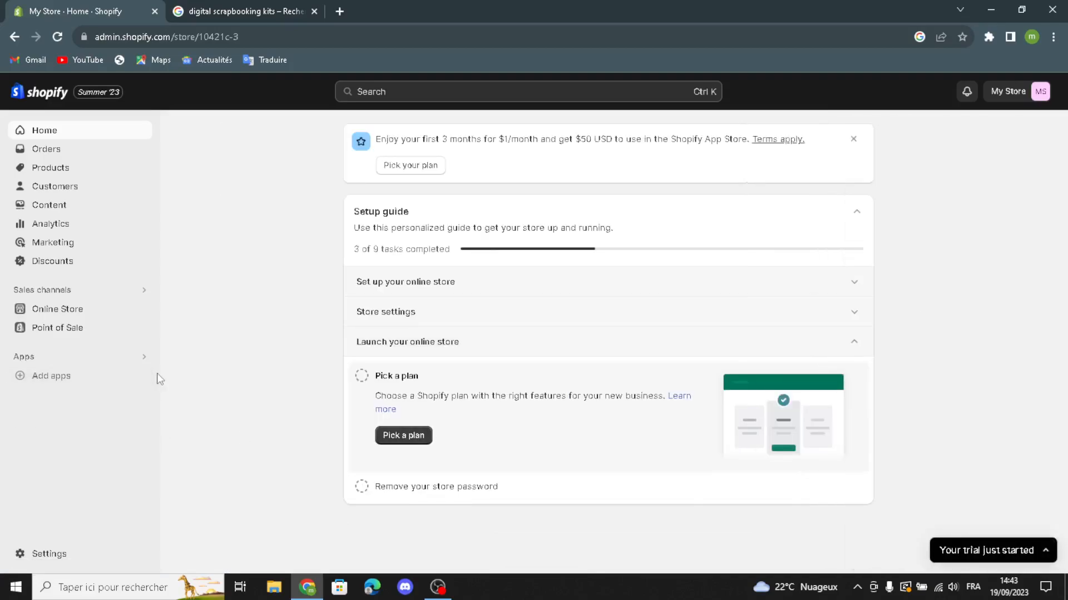